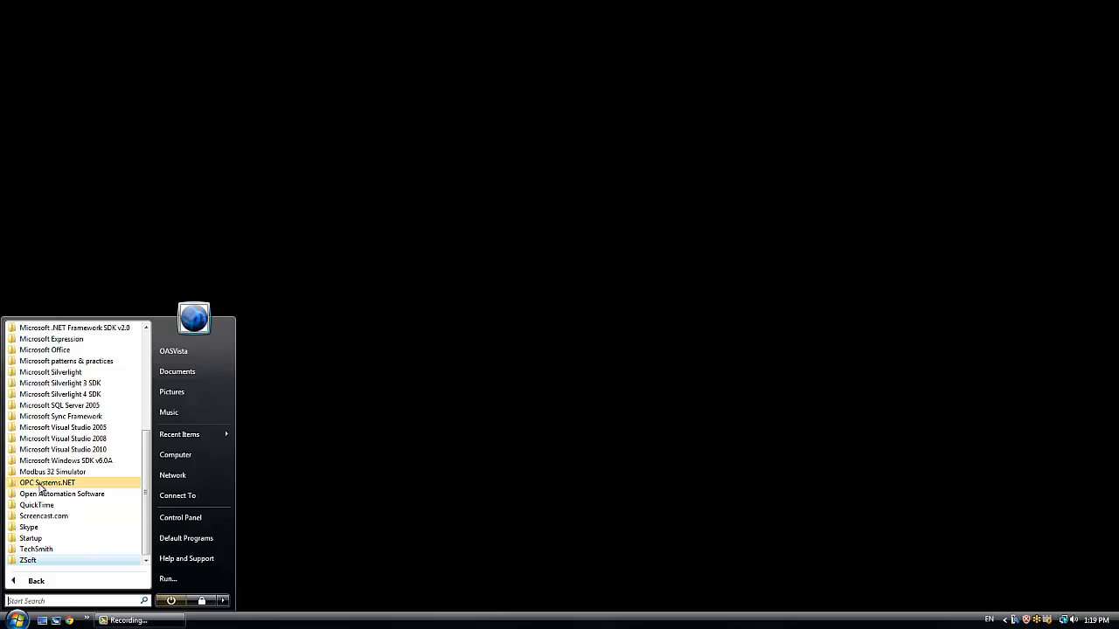
- Launch Trends and Alarms from the OPC Systems.NET program group and start adding a new trend window
click(40, 484)
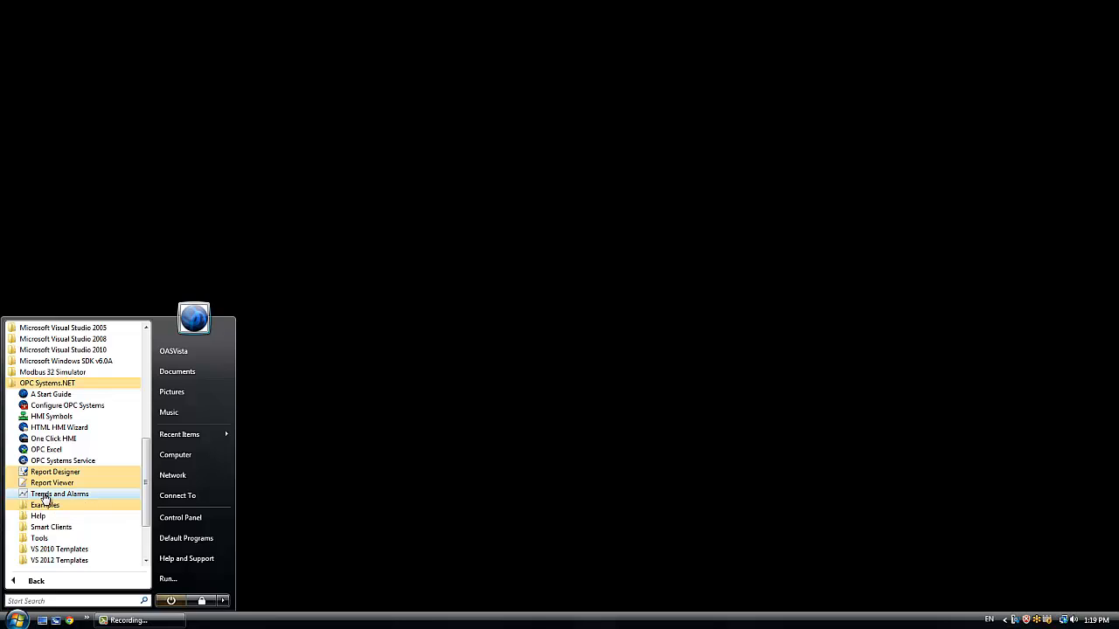
click(46, 494)
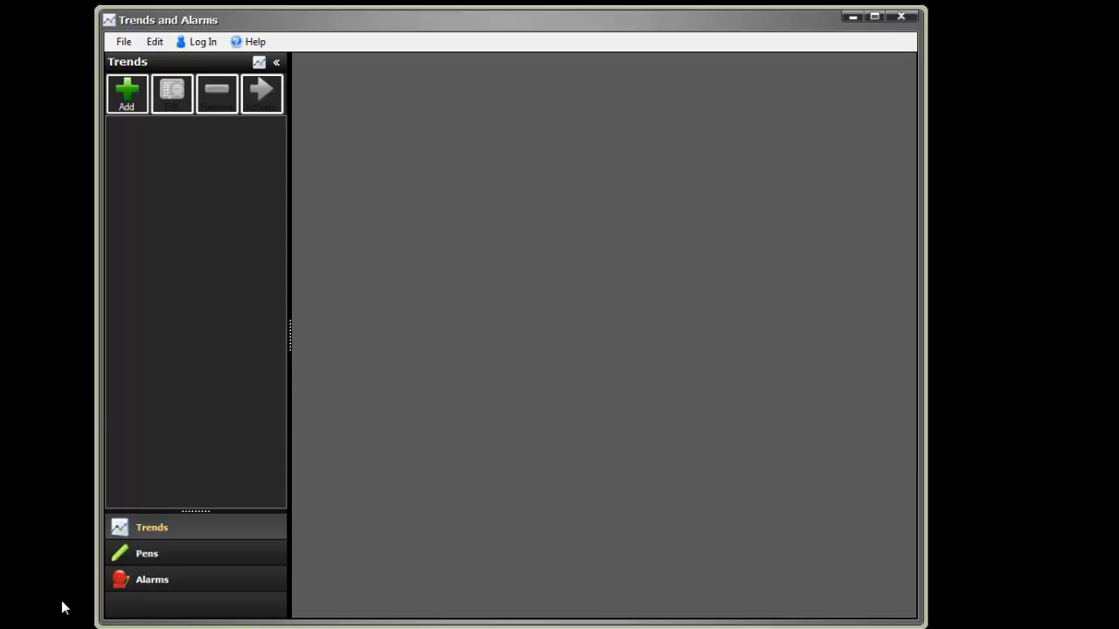
click(134, 110)
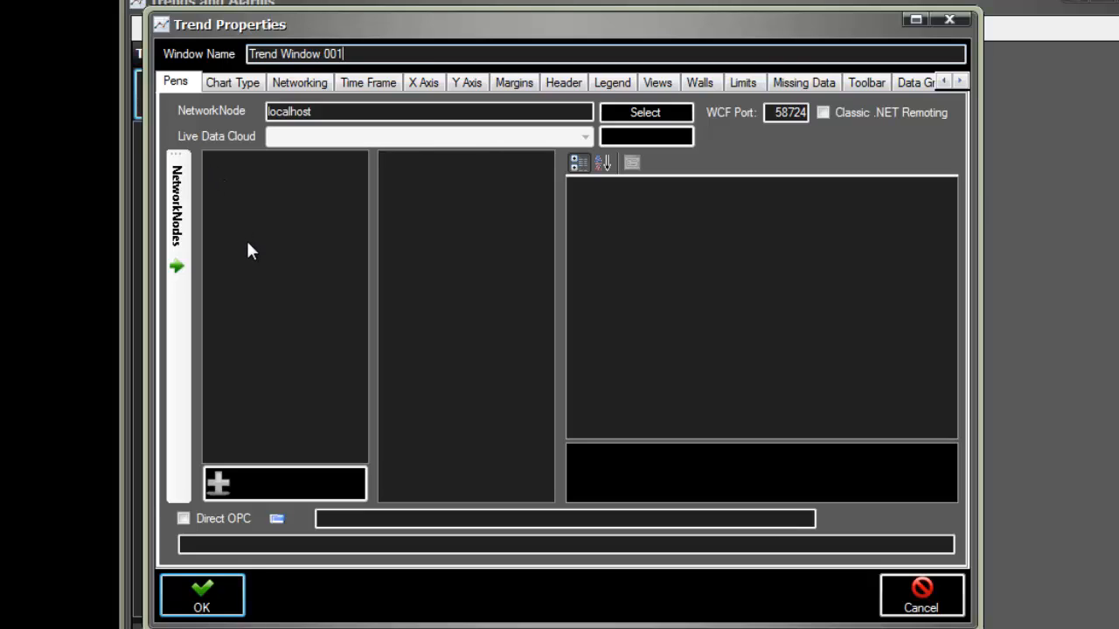
- Browse the tags on localhost and add Ramp.Value as a trend pen
click(642, 113)
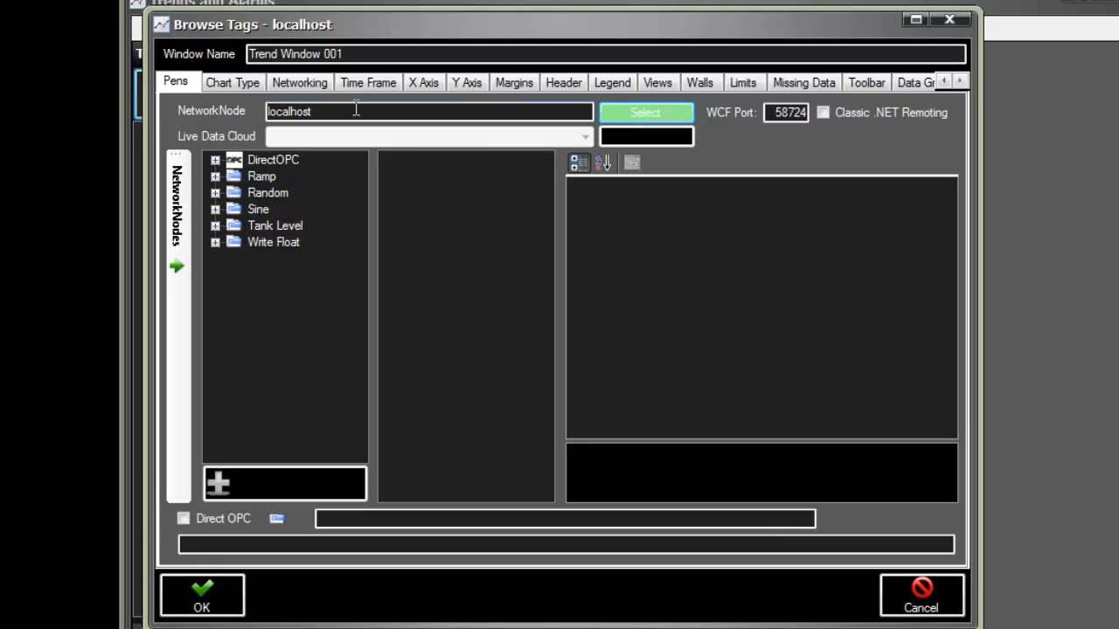
drag(356, 110, 208, 101)
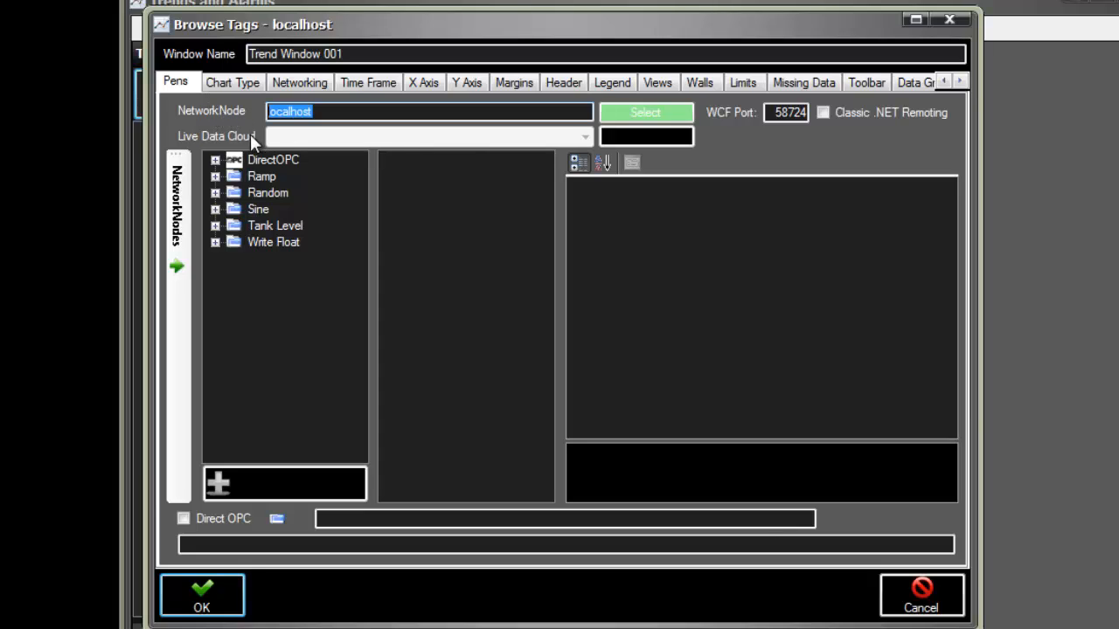
click(216, 177)
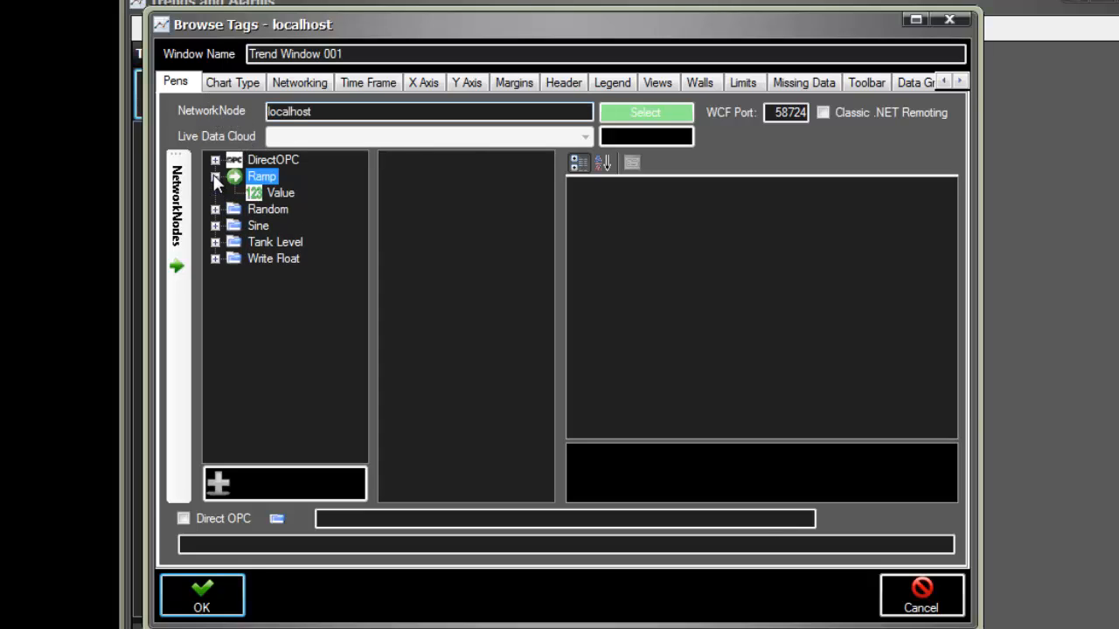
click(262, 193)
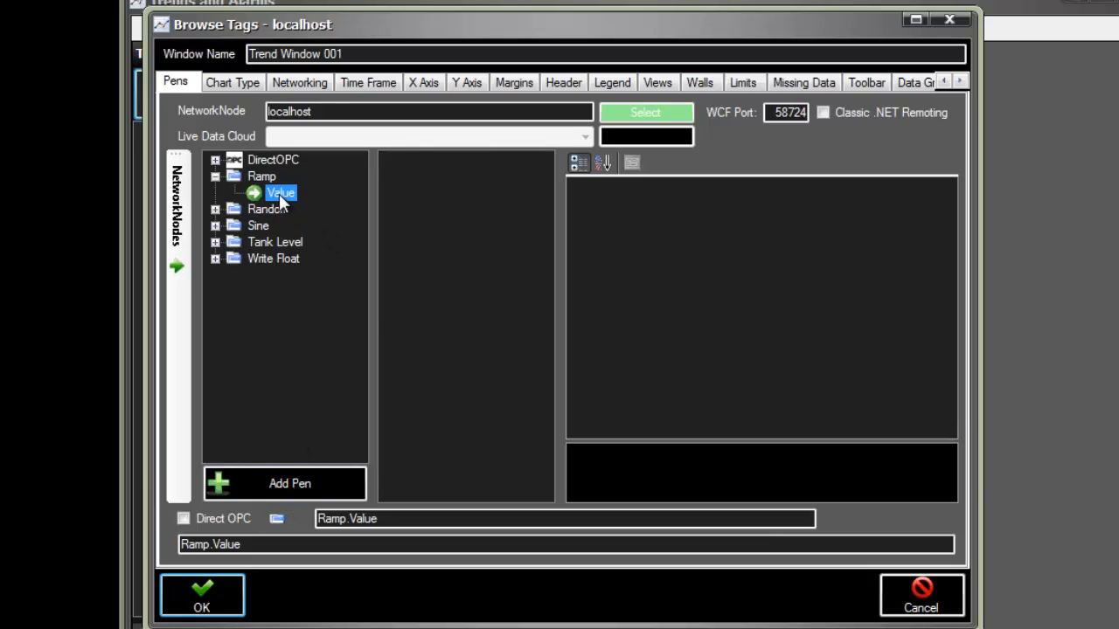
right_click(278, 195)
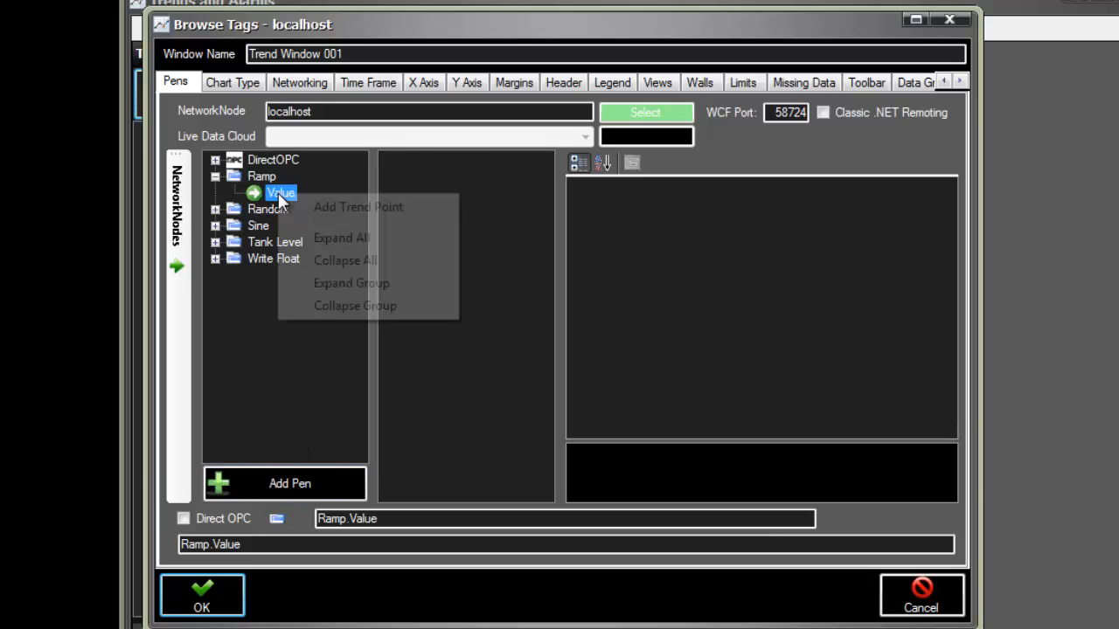
click(336, 210)
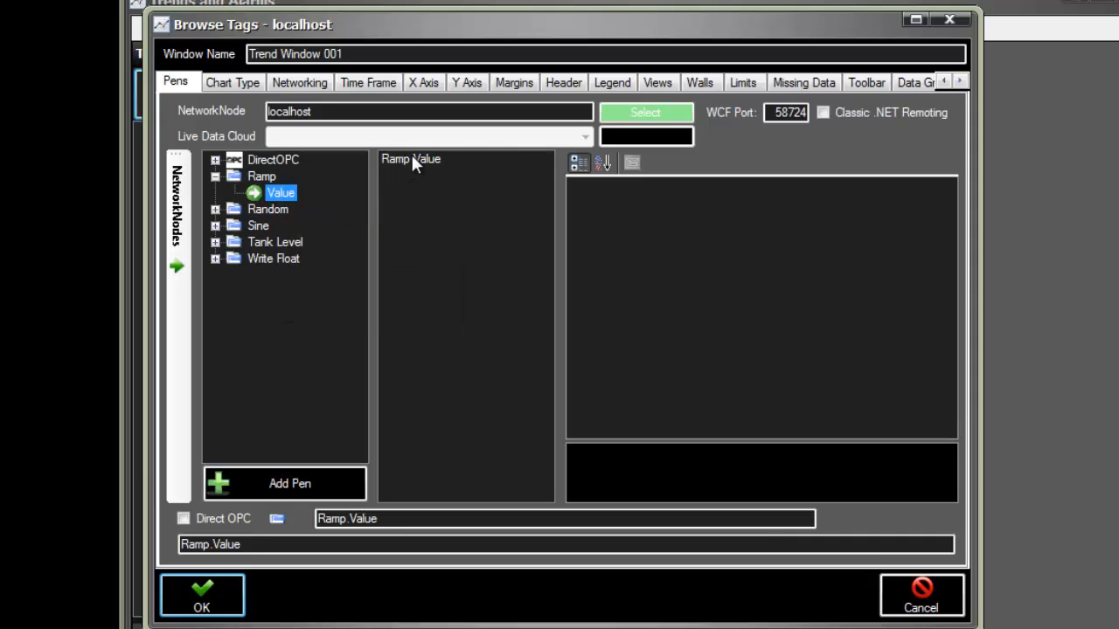
- Inspect the high and low Y axis range properties of the Ramp.Value pen
click(412, 160)
drag(951, 360, 950, 402)
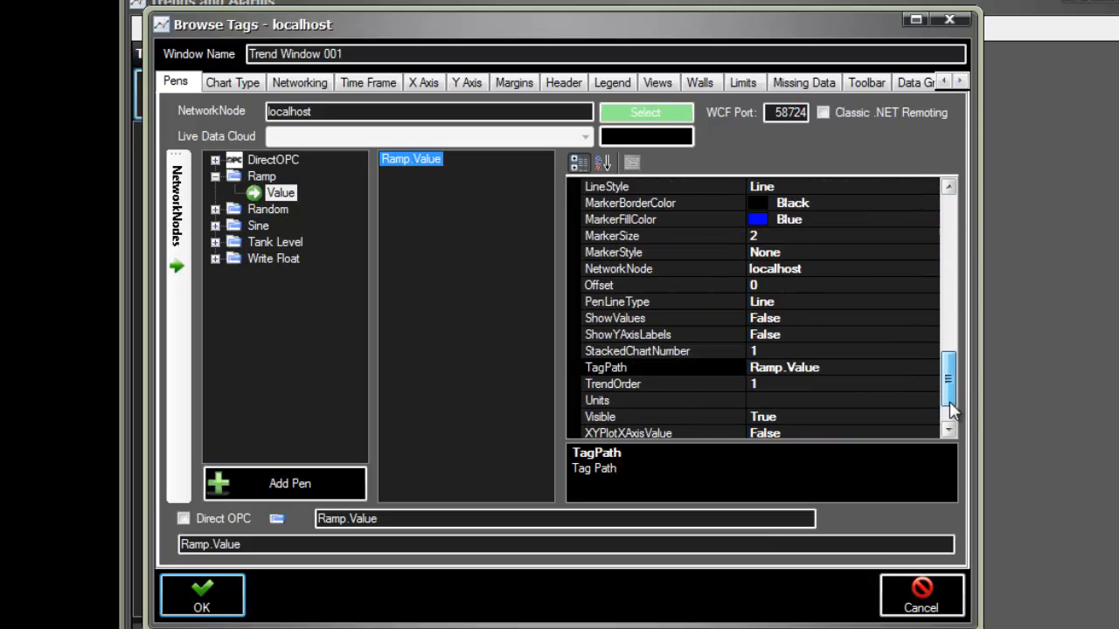
click(628, 400)
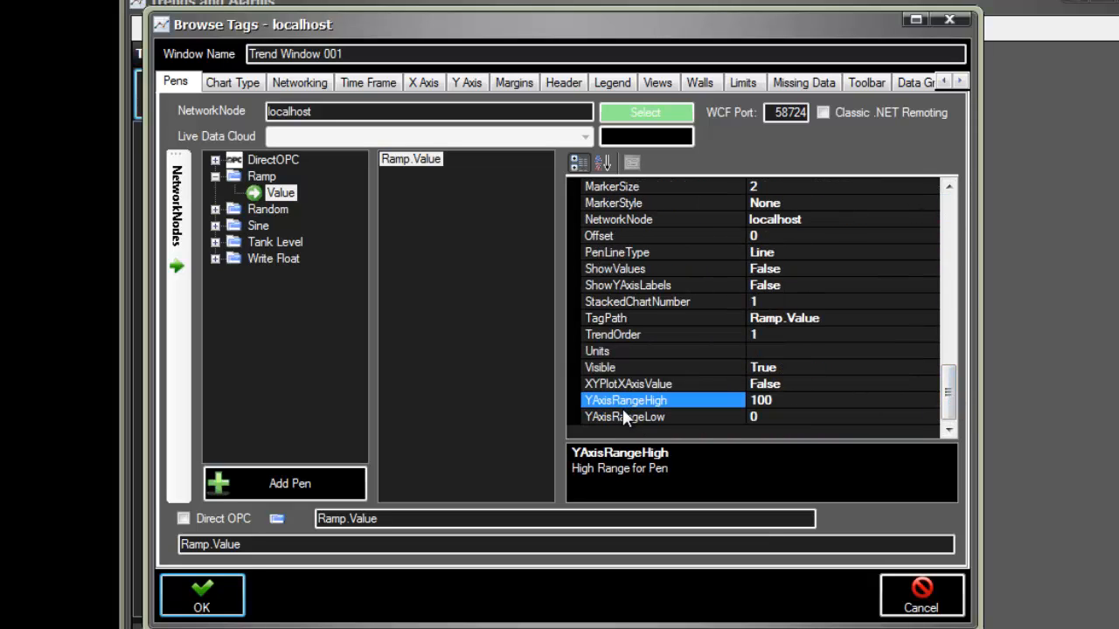
click(624, 417)
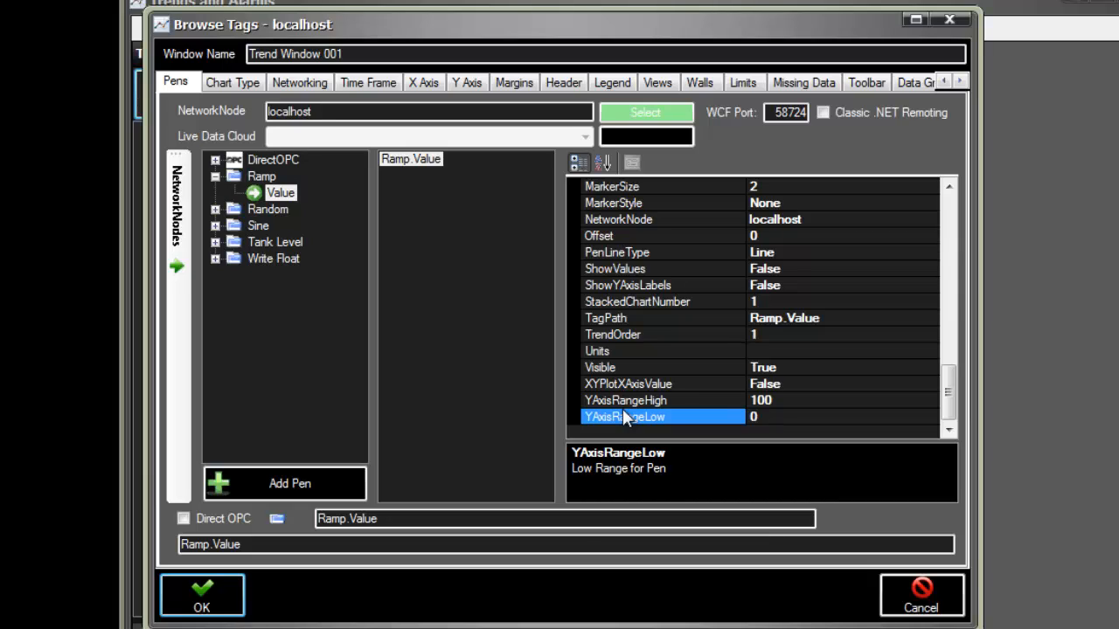
- Review the available chart types and the trend's time frame and sample rate settings
click(234, 82)
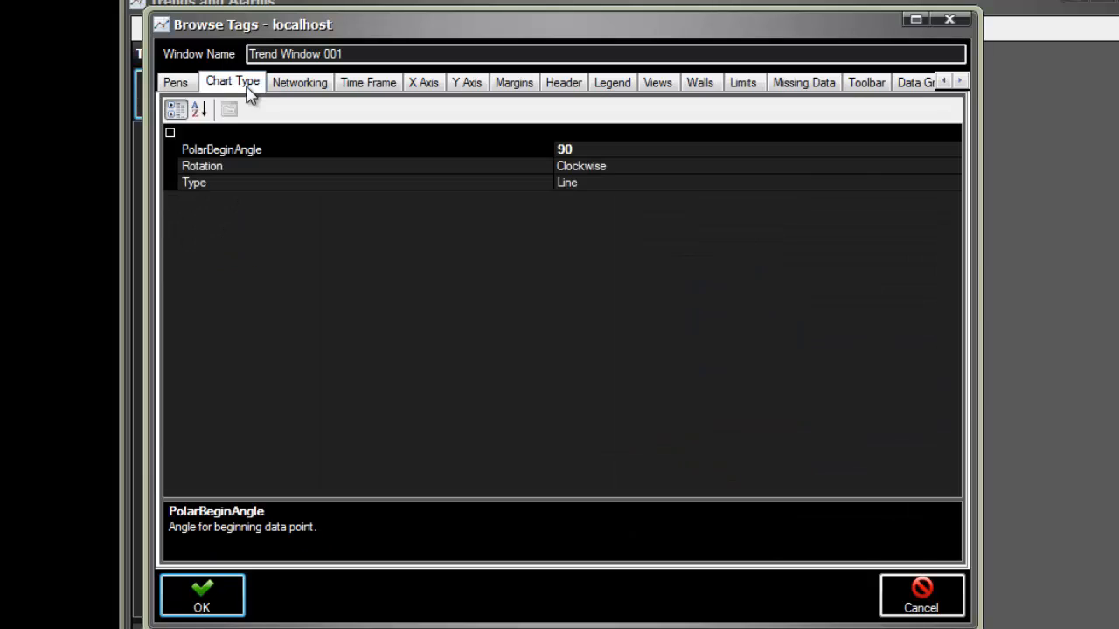
click(223, 187)
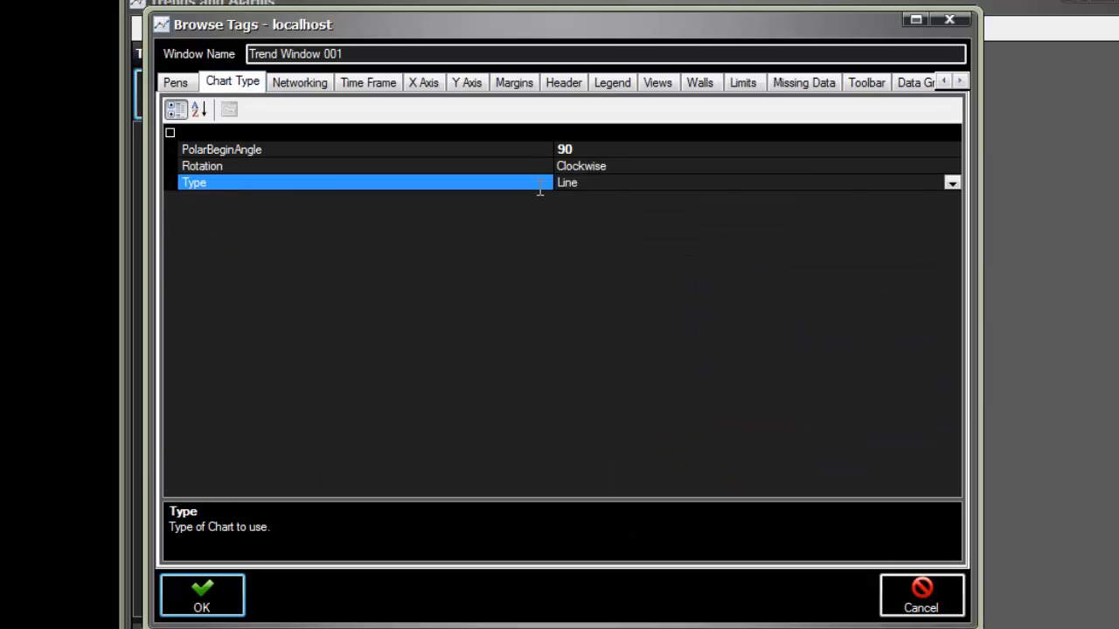
click(950, 184)
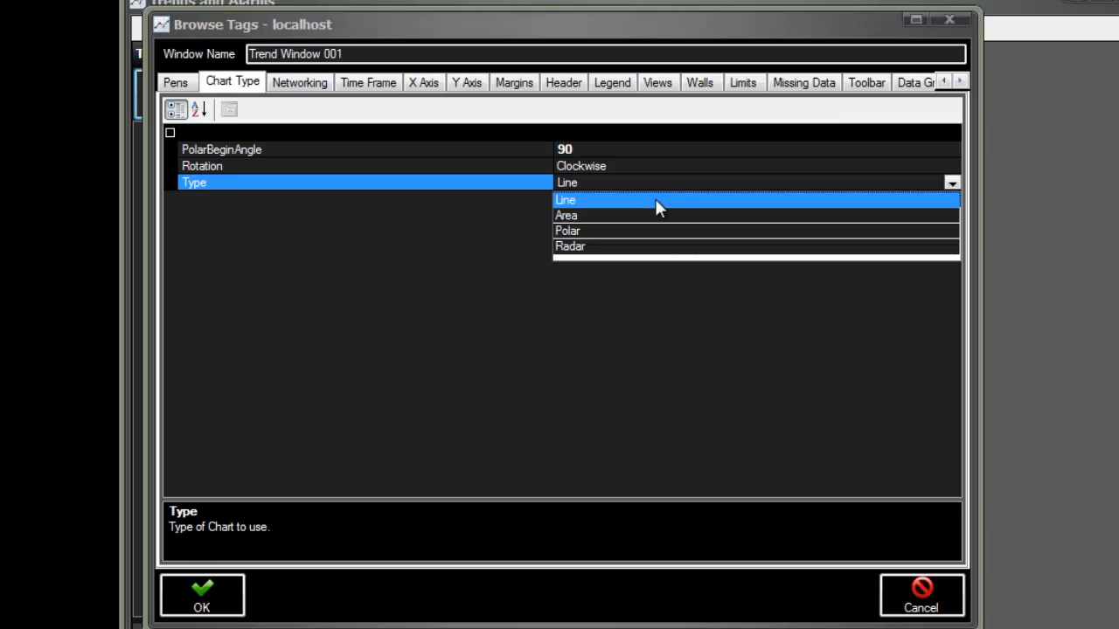
click(368, 82)
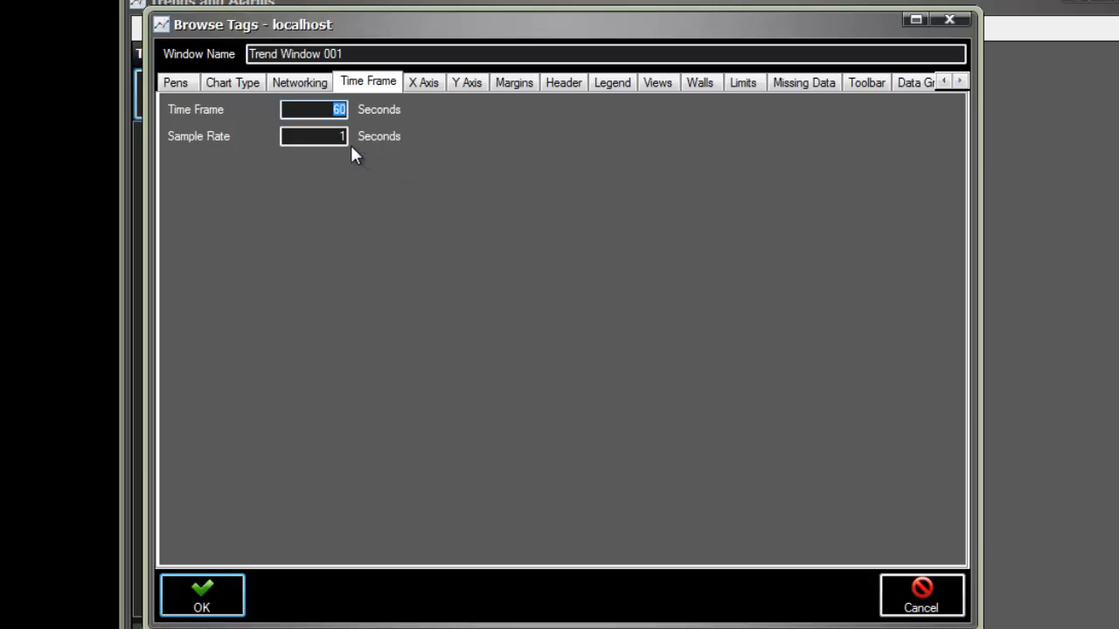
key(Tab)
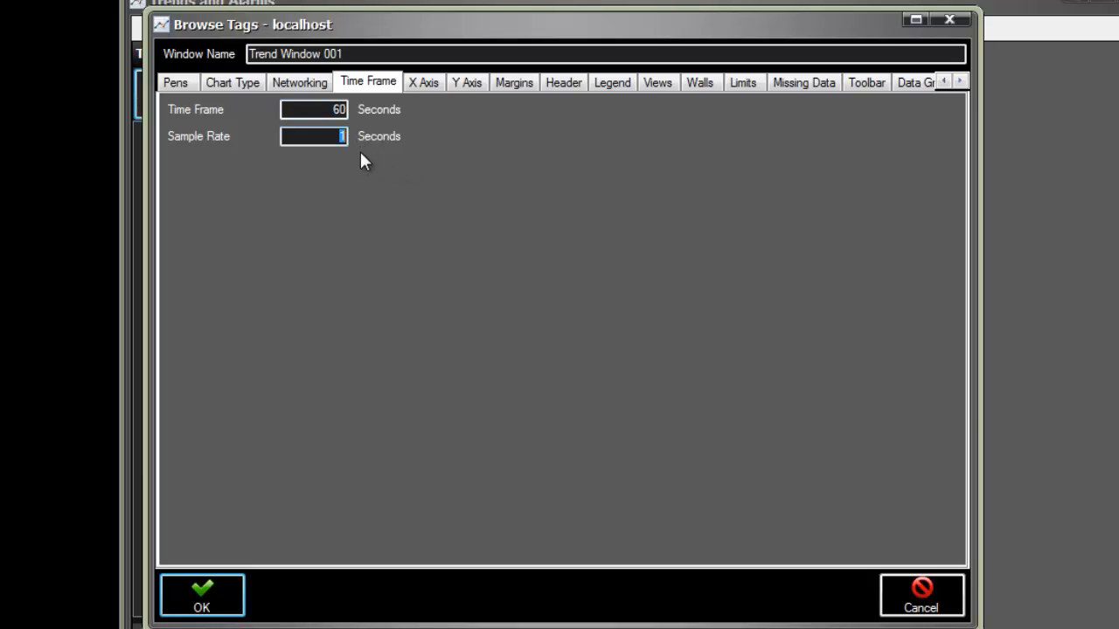
key(shift+Tab)
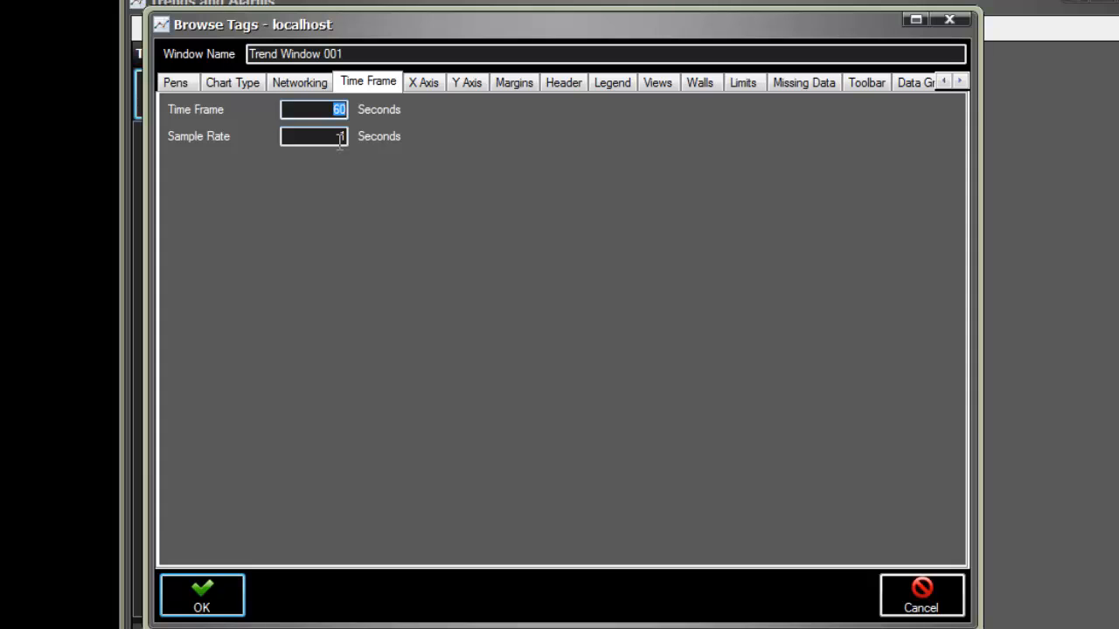
- Review the Y axis properties and list the available ScaleMode options
click(467, 82)
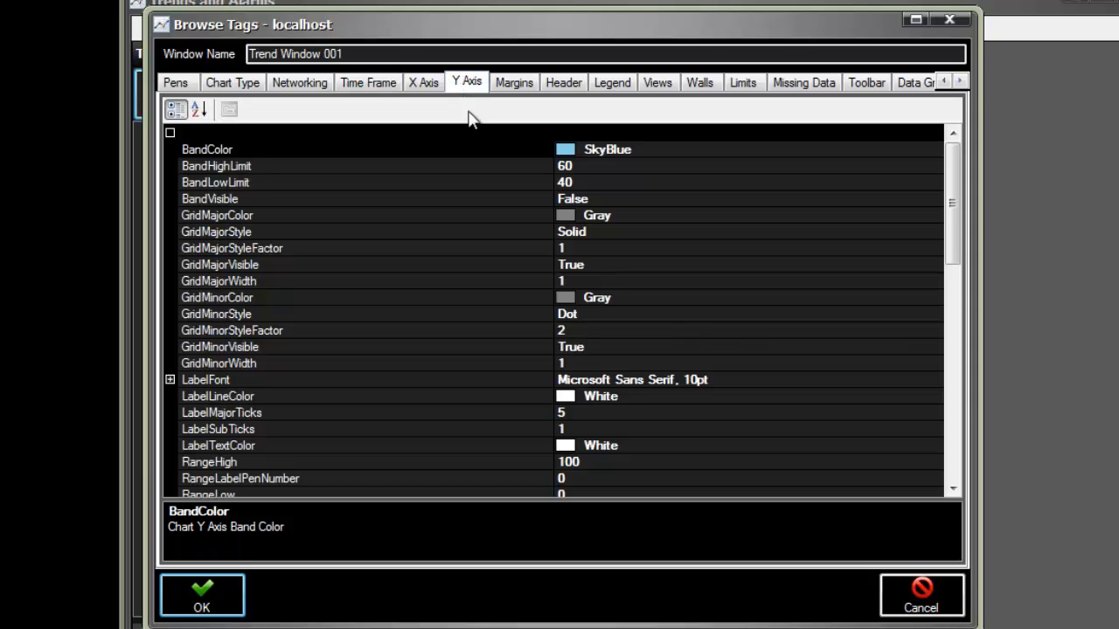
click(954, 428)
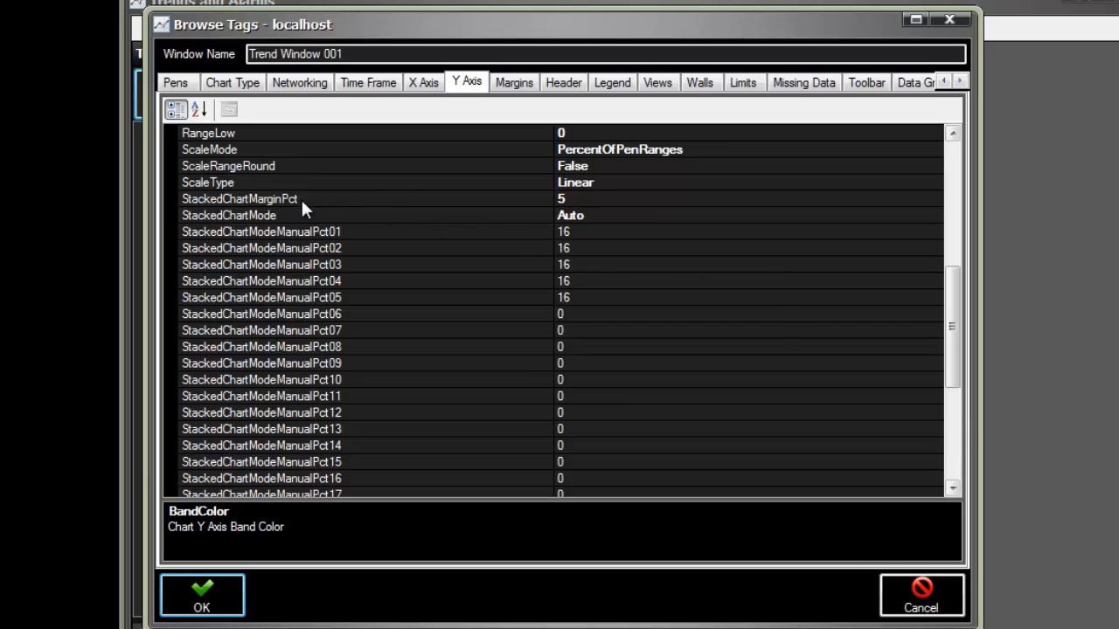
click(312, 149)
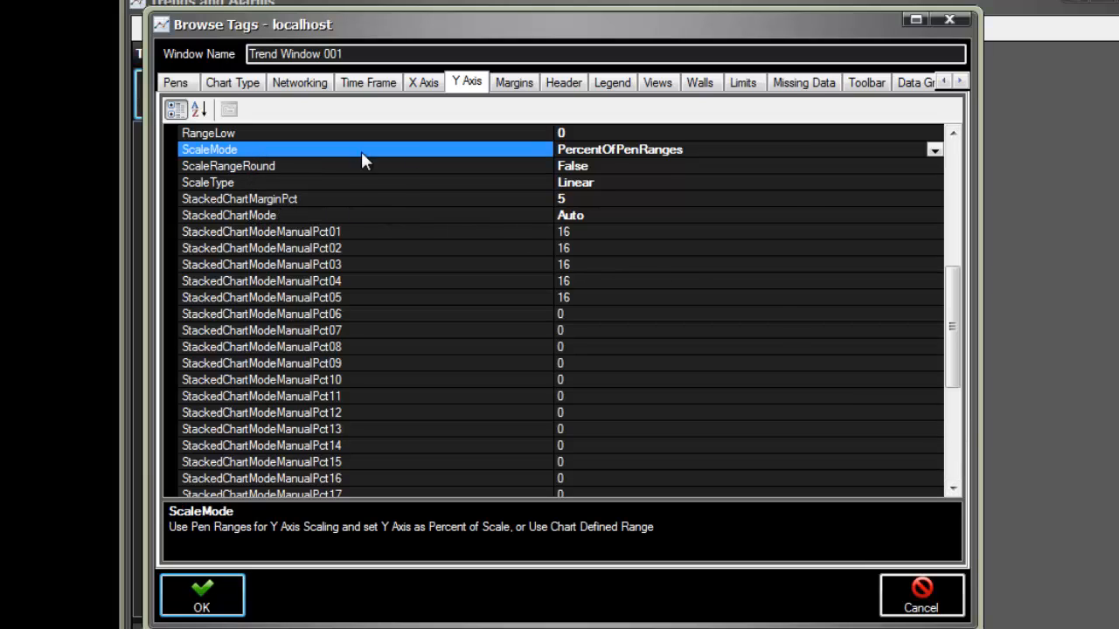
click(934, 150)
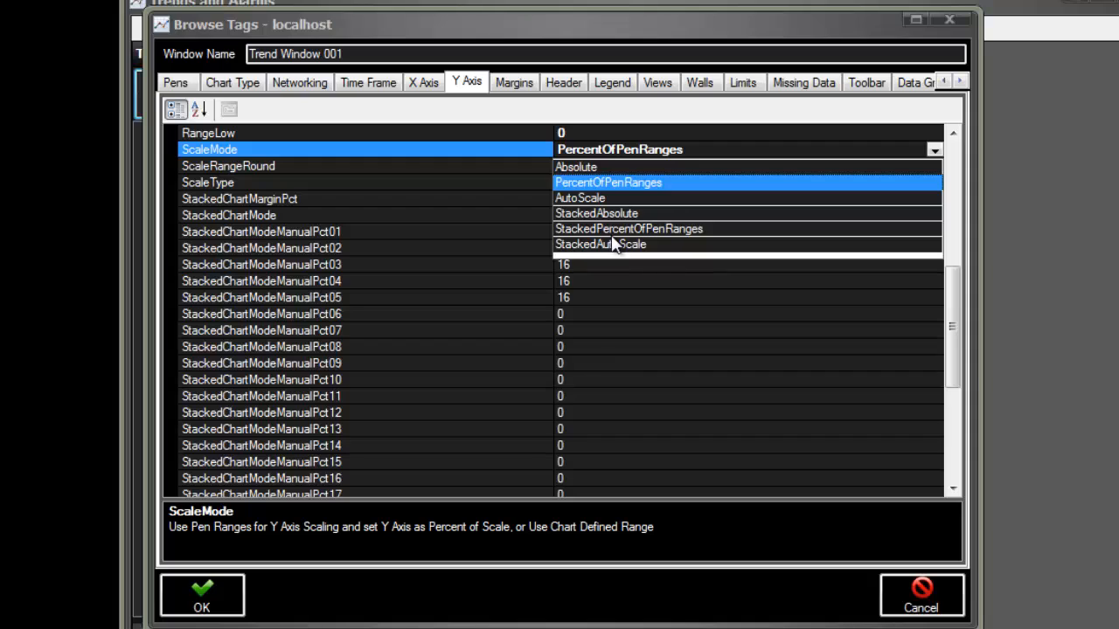
- Check the PerspectiveDepth setting for the 3D view and accept the properties of the new trend window
click(657, 83)
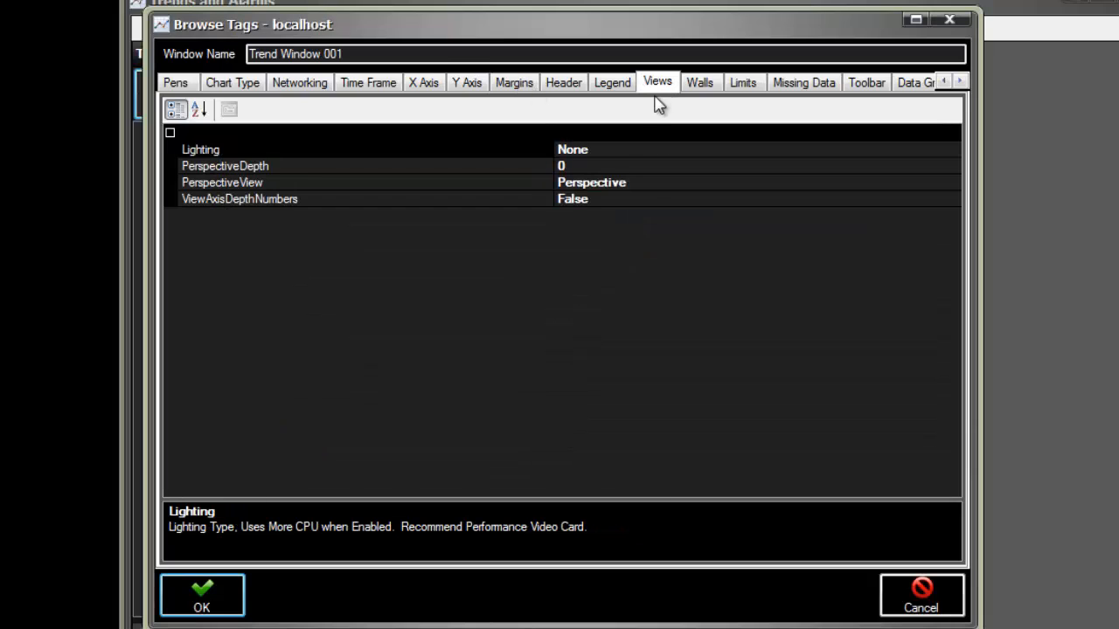
click(583, 166)
drag(583, 166, 539, 167)
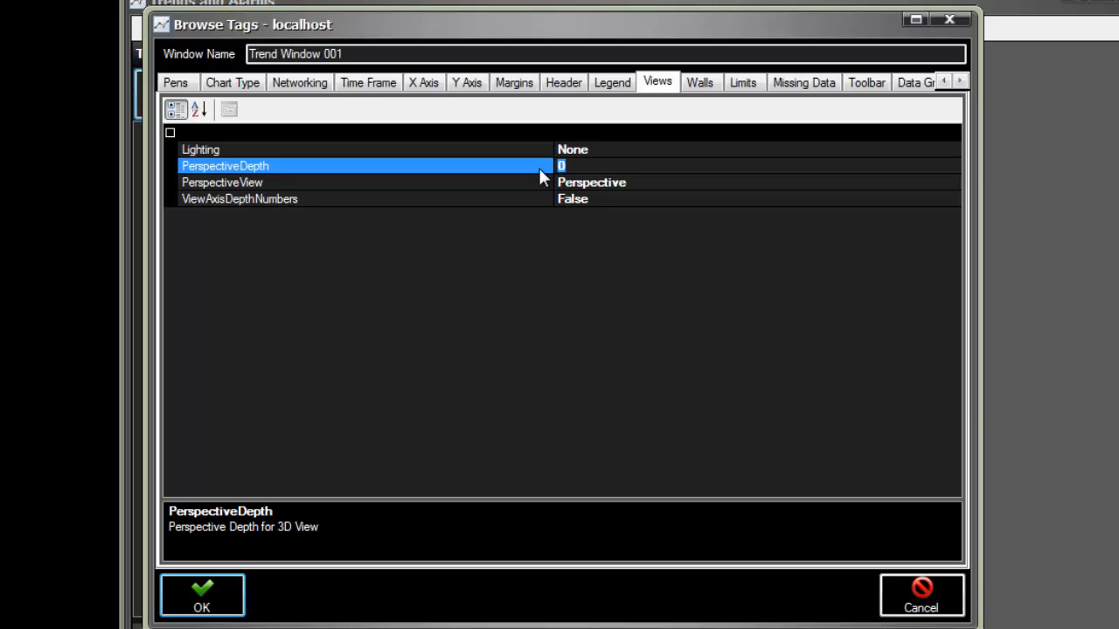
click(224, 596)
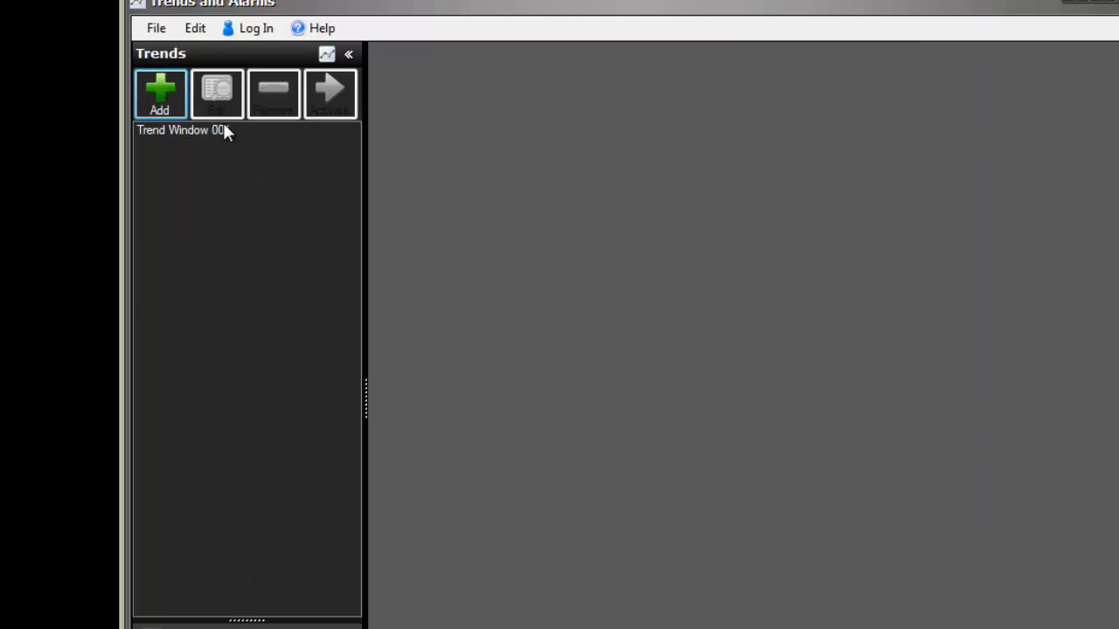
- Activate Trend Window 001 and dock it along the top of the workspace
click(205, 131)
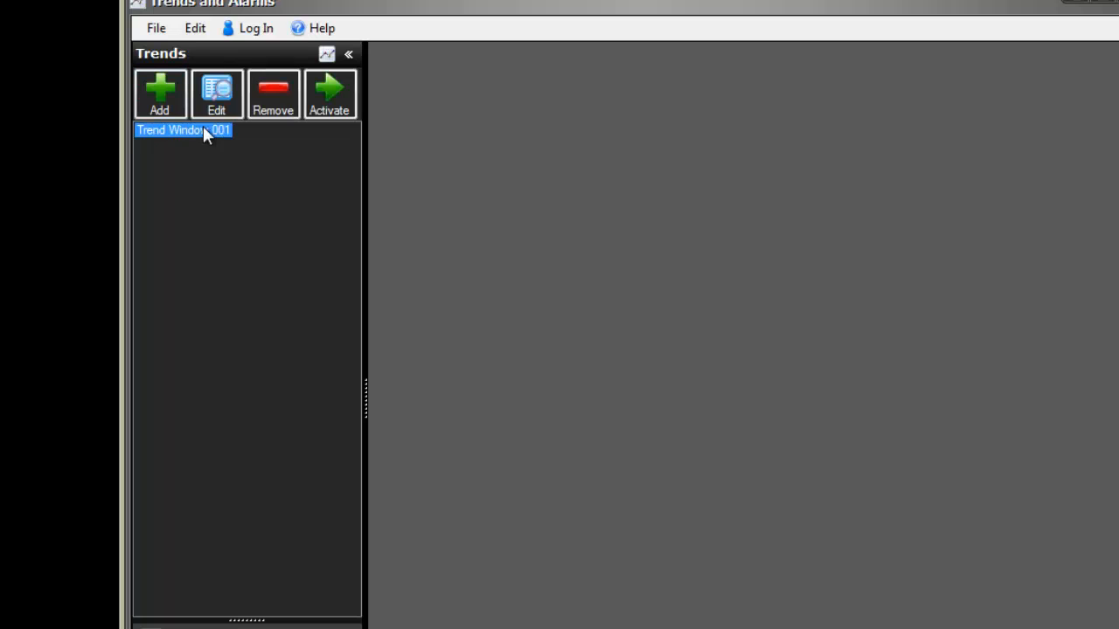
click(339, 86)
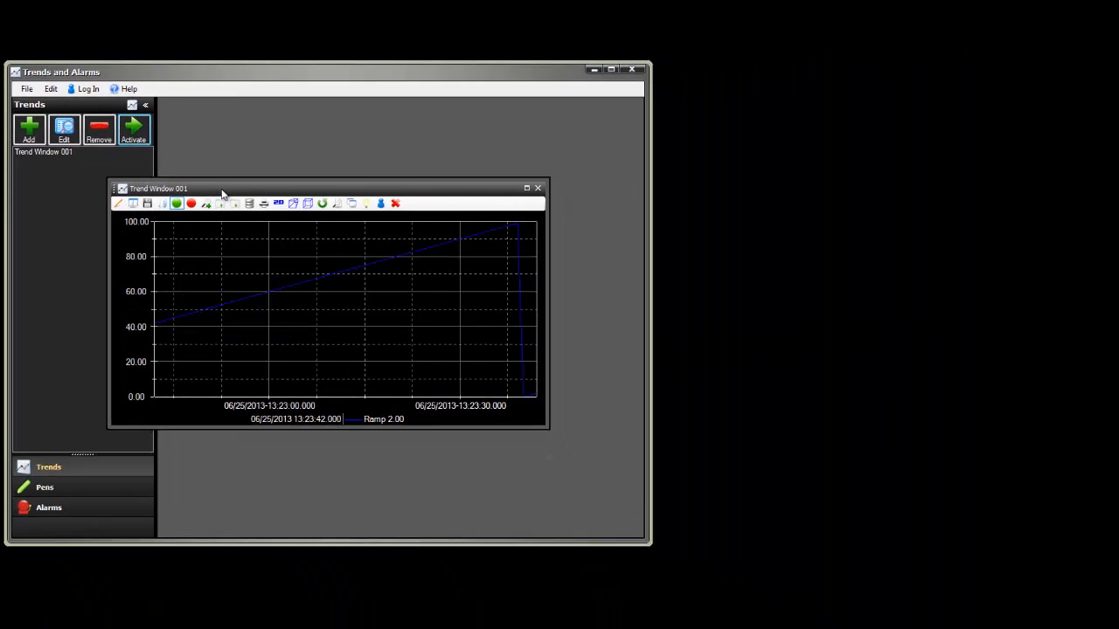
drag(222, 194, 397, 111)
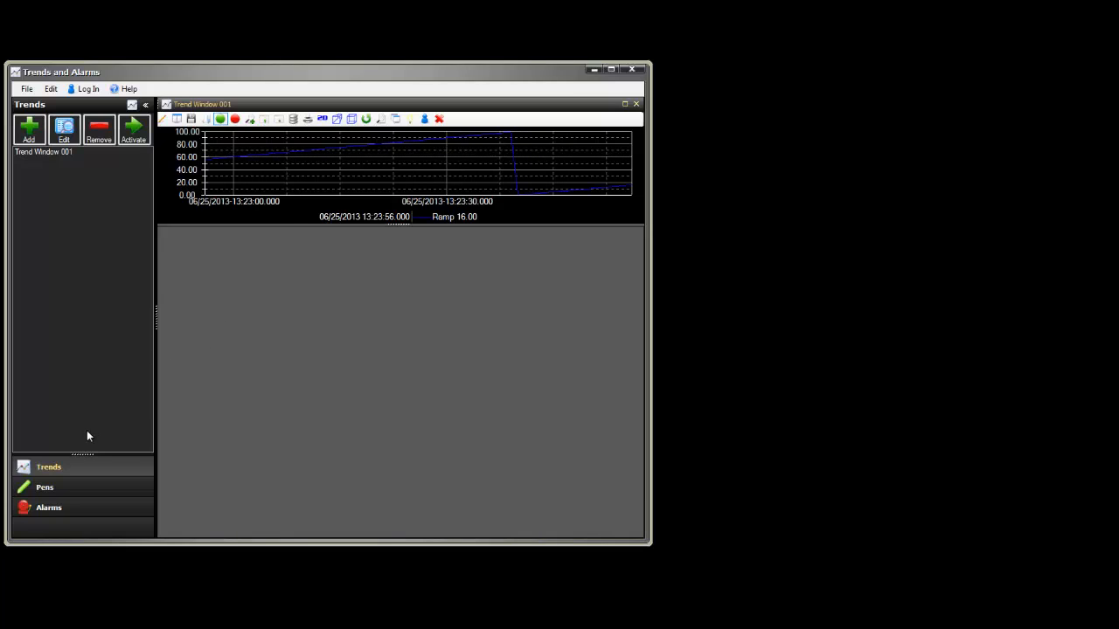
- Add a new pen group and name it All
click(48, 491)
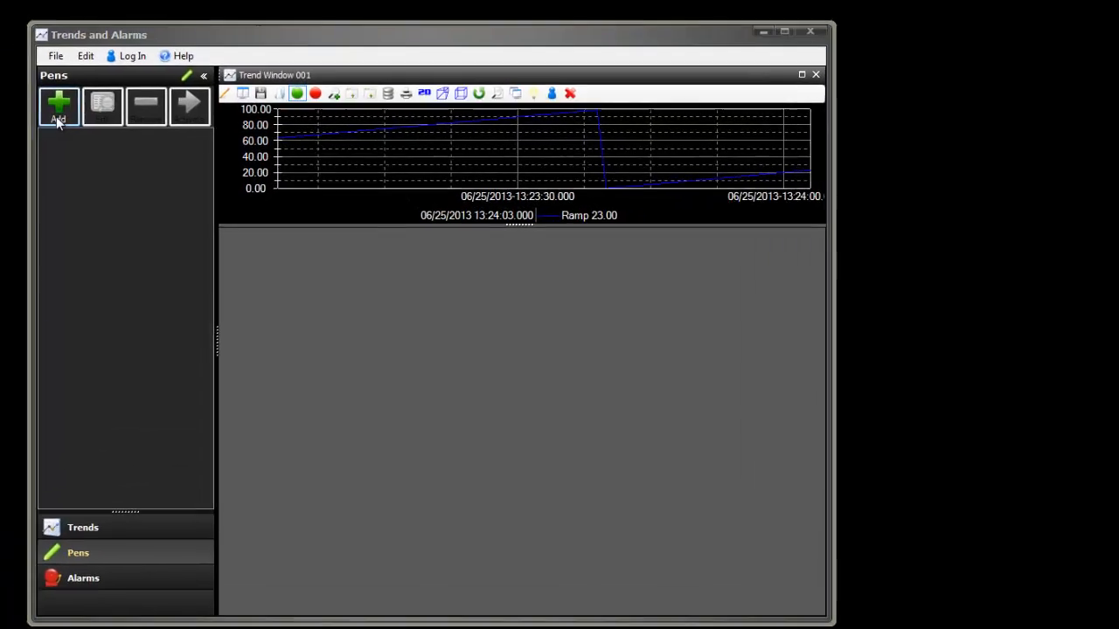
click(29, 133)
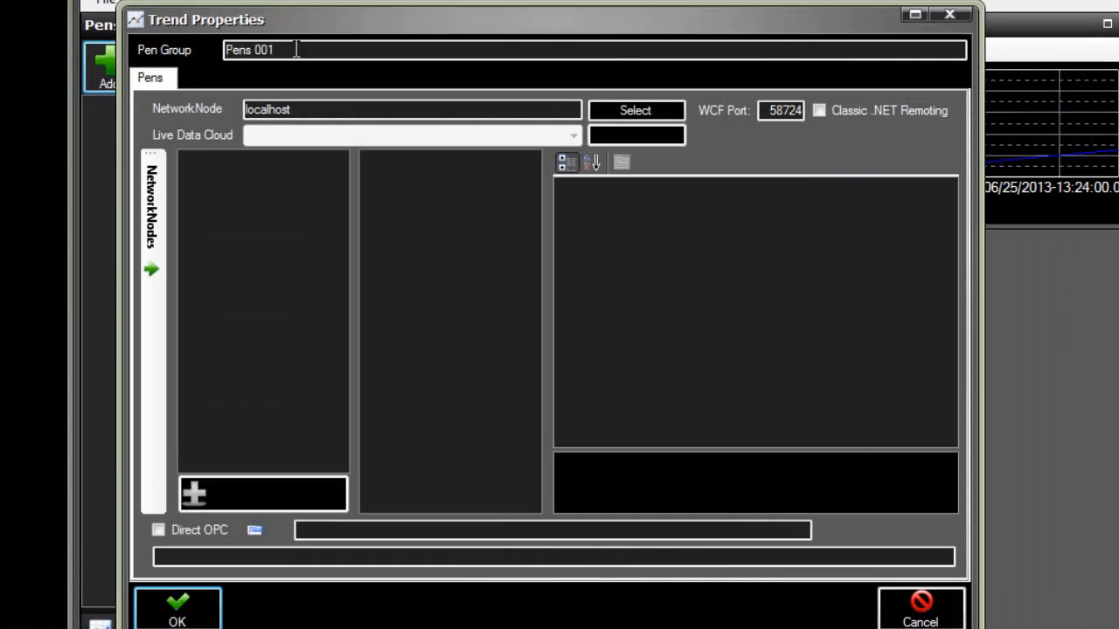
drag(297, 50, 211, 50)
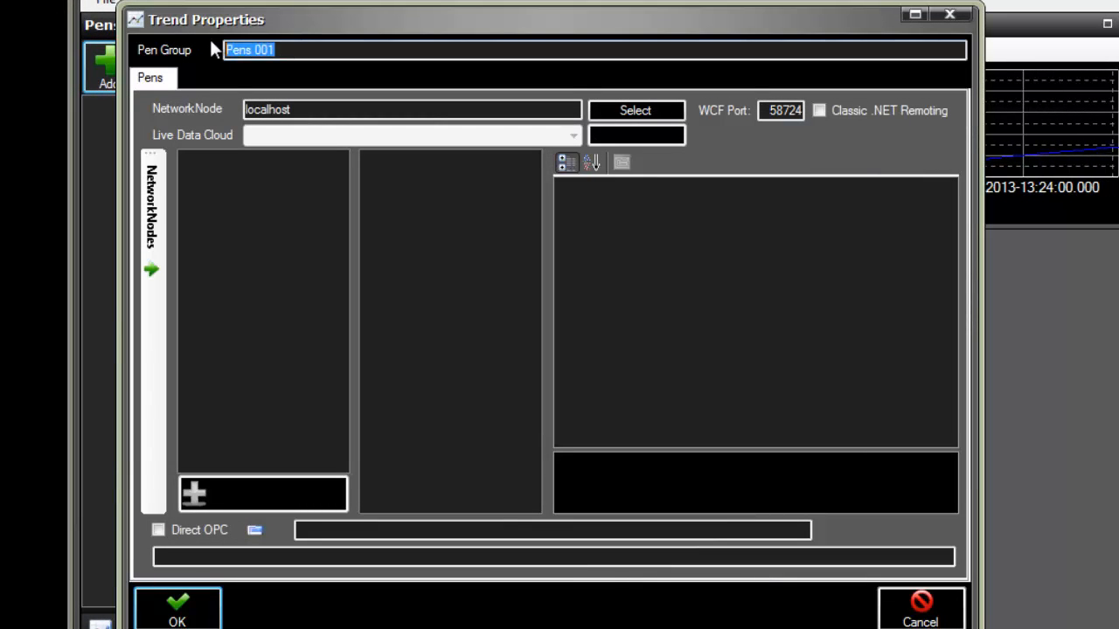
text(All)
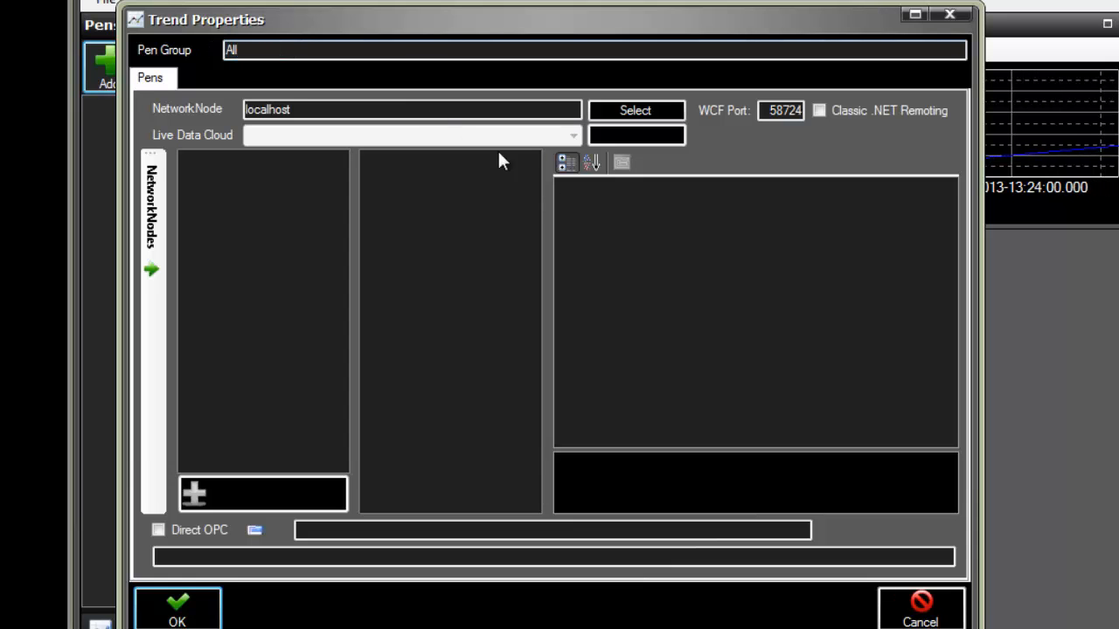
- Browse the tags on localhost and add the Ramp Value tag as a pen in the All group
click(641, 111)
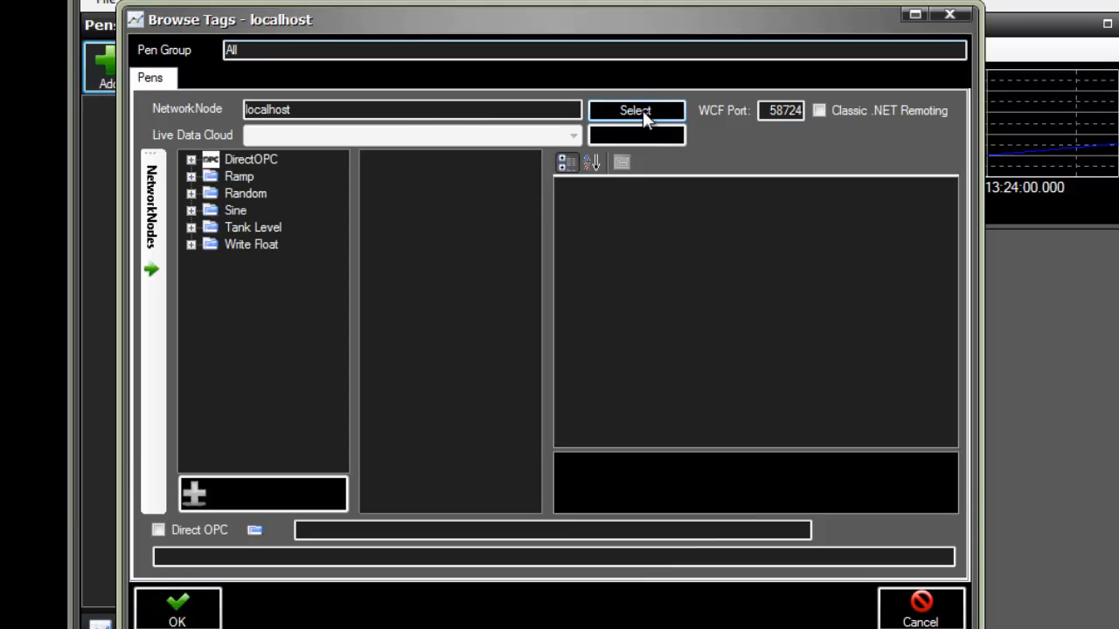
click(192, 177)
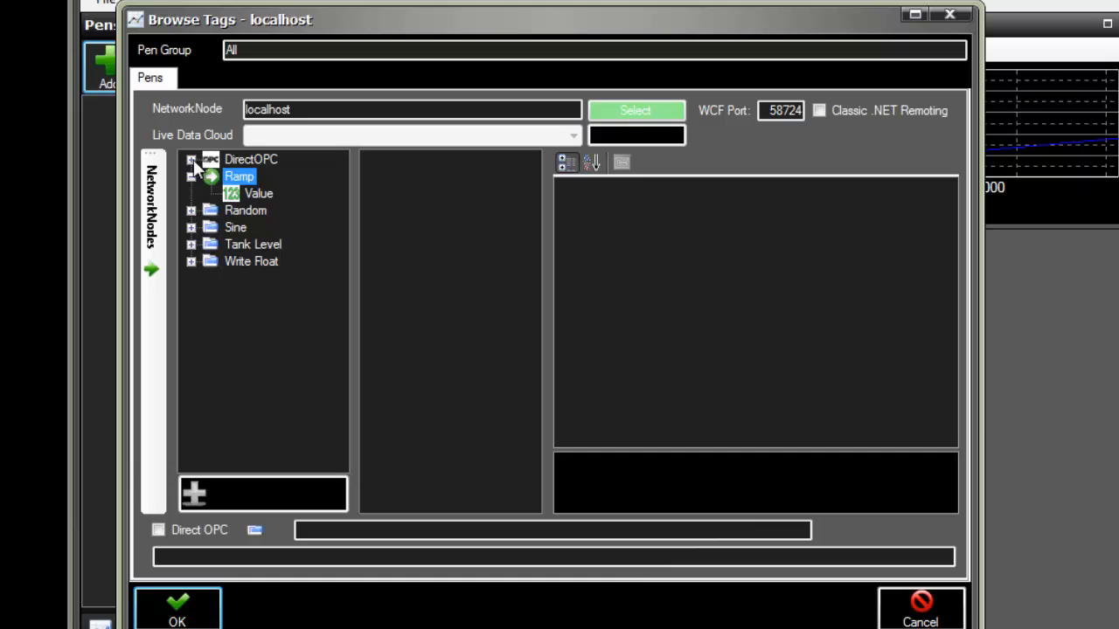
click(190, 160)
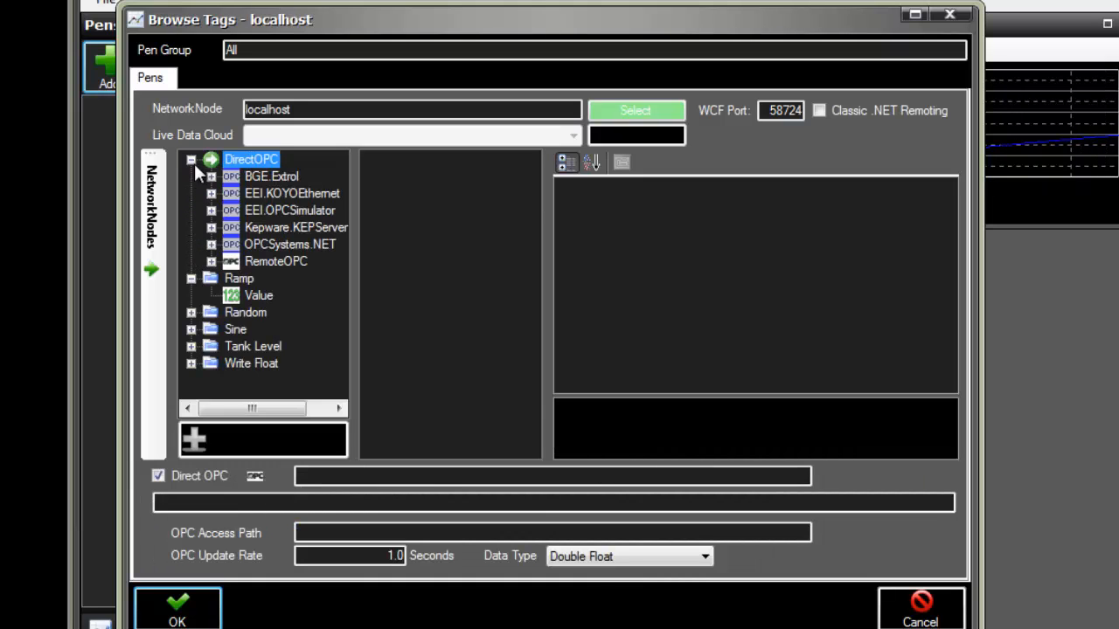
click(248, 297)
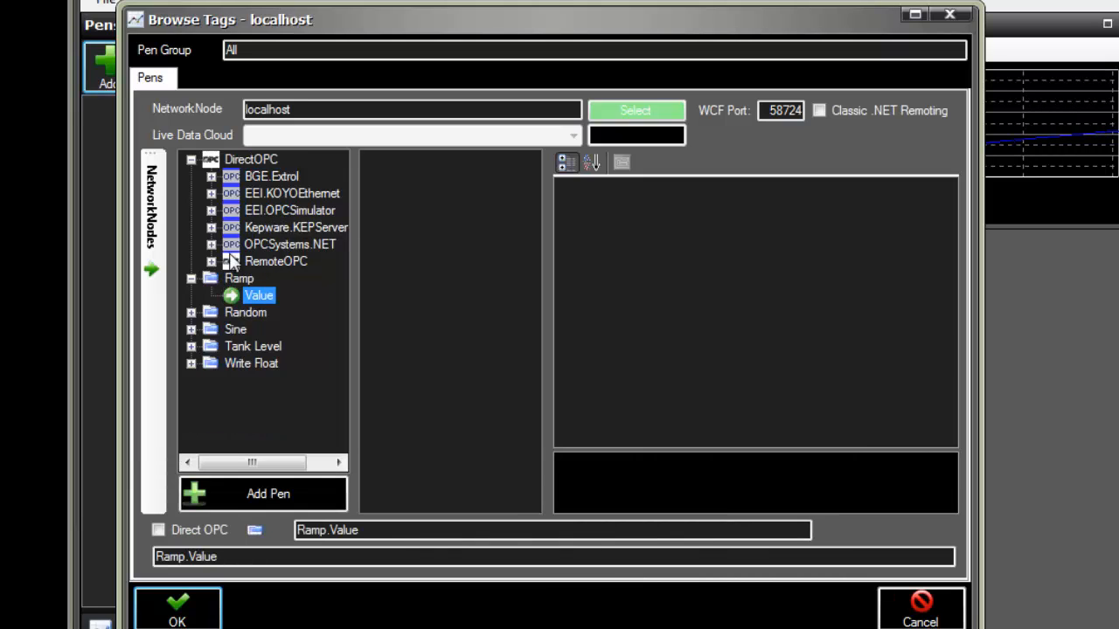
click(191, 159)
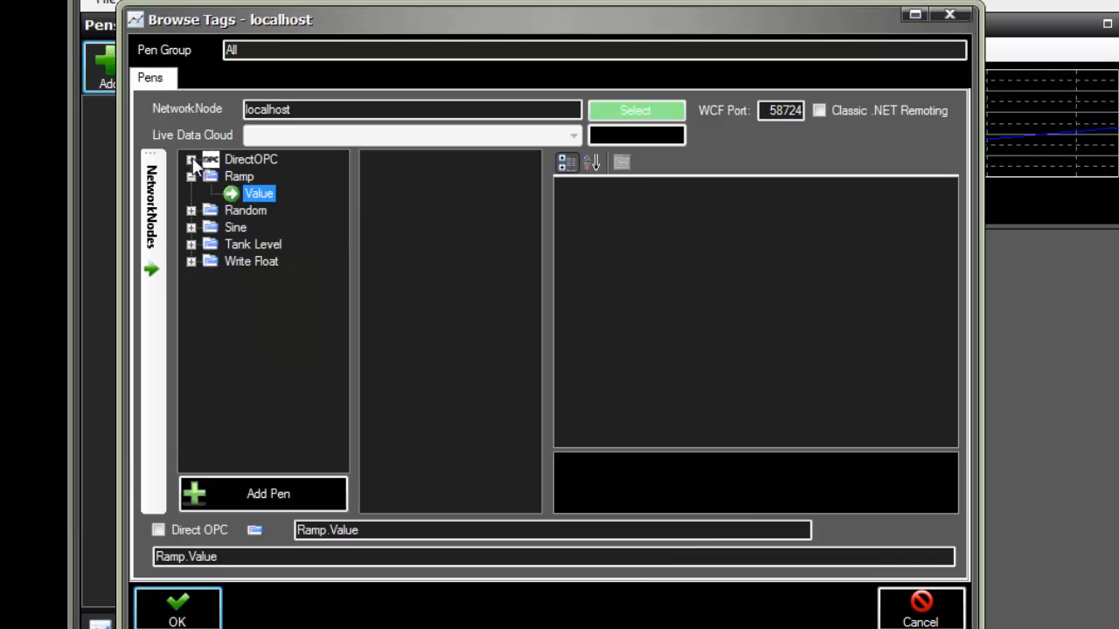
right_click(267, 195)
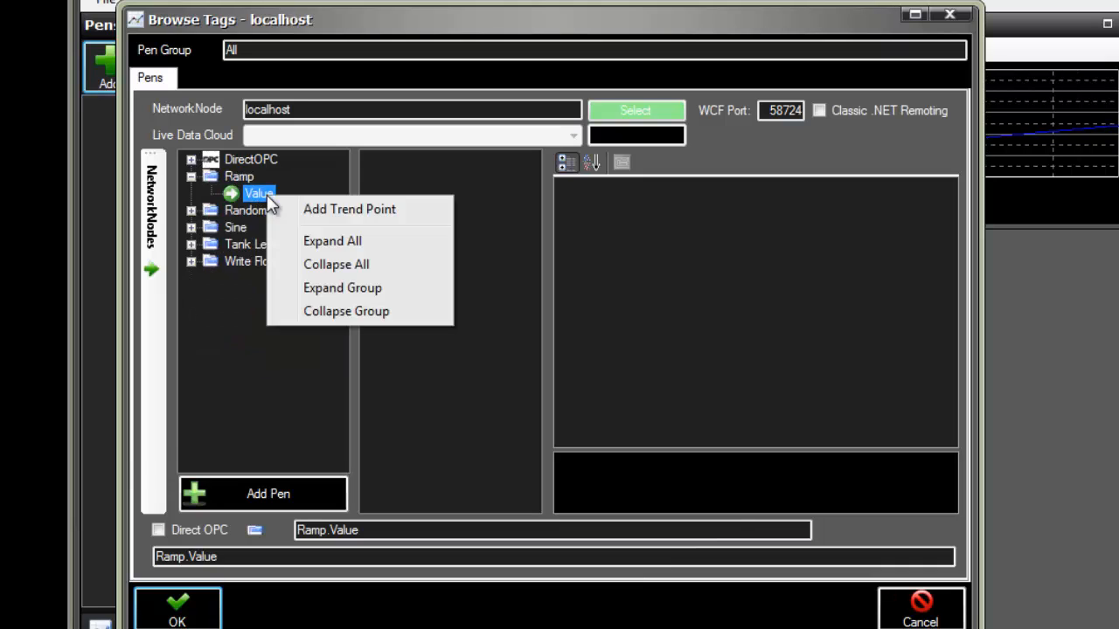
click(313, 210)
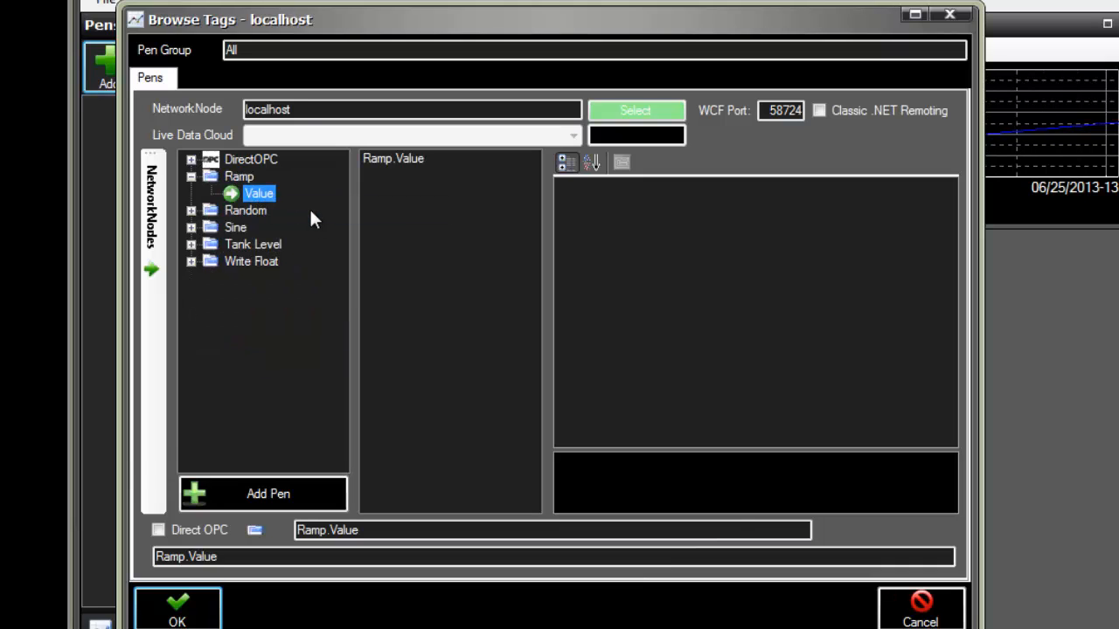
- Add the Random Value and Sine Value tags as trend points to the All pen group
click(192, 211)
click(234, 229)
right_click(236, 228)
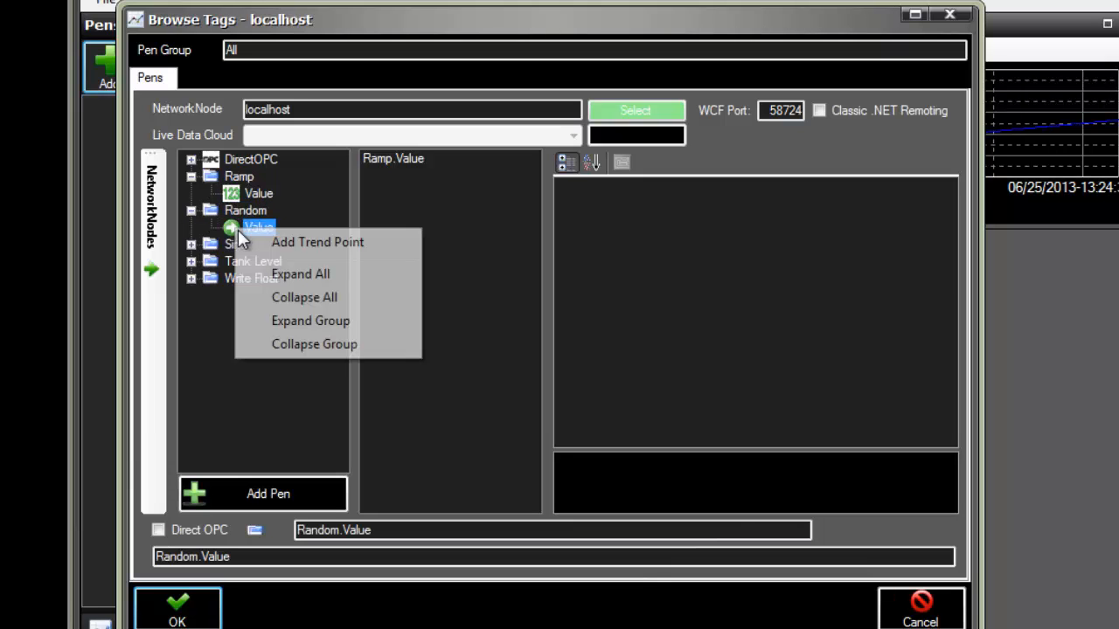
click(281, 244)
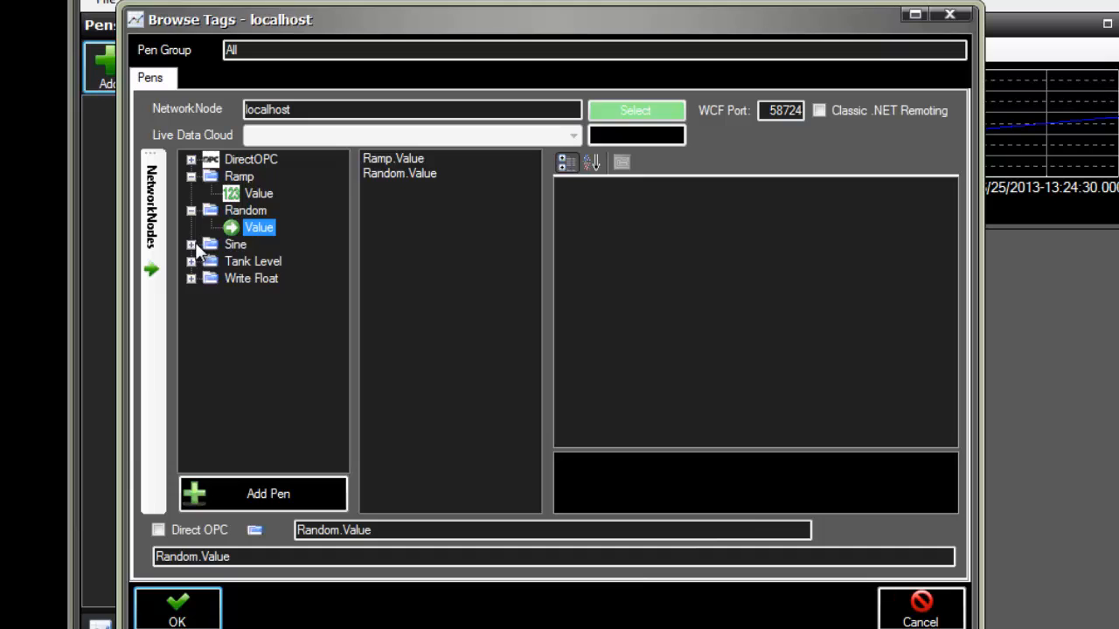
click(191, 245)
click(239, 262)
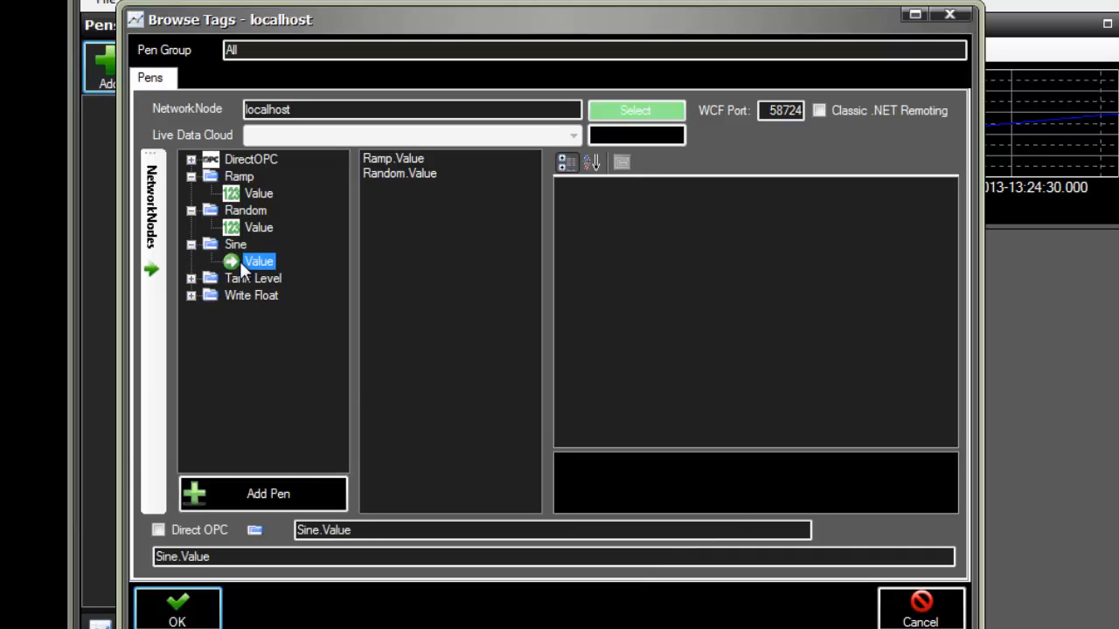
right_click(240, 262)
click(282, 274)
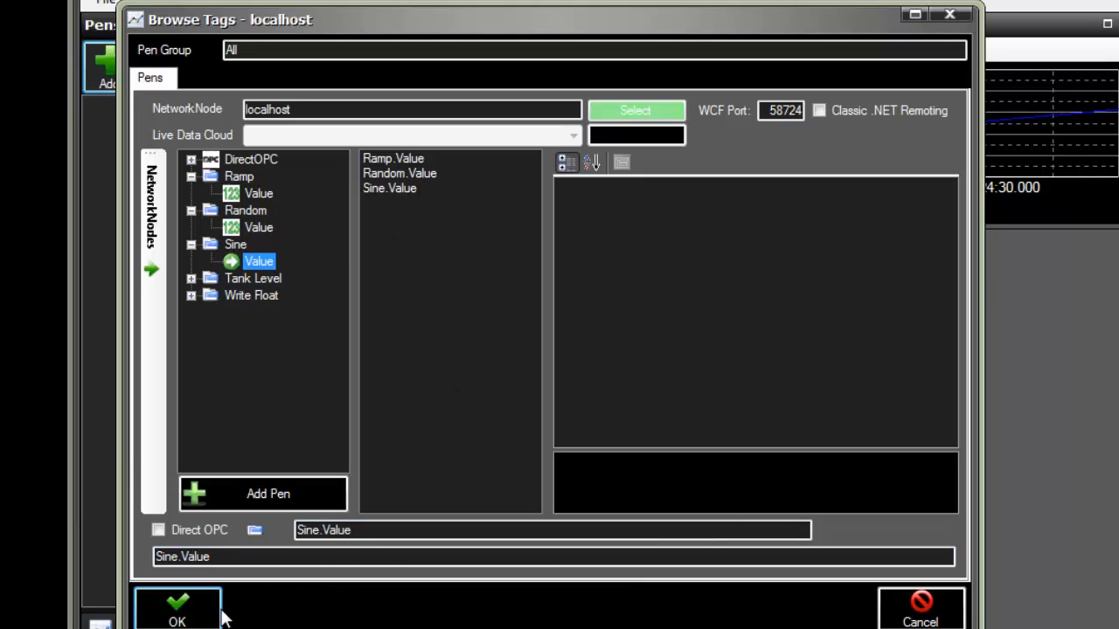
- Review the properties of the Random.Value pen and accept the All pen group
click(397, 173)
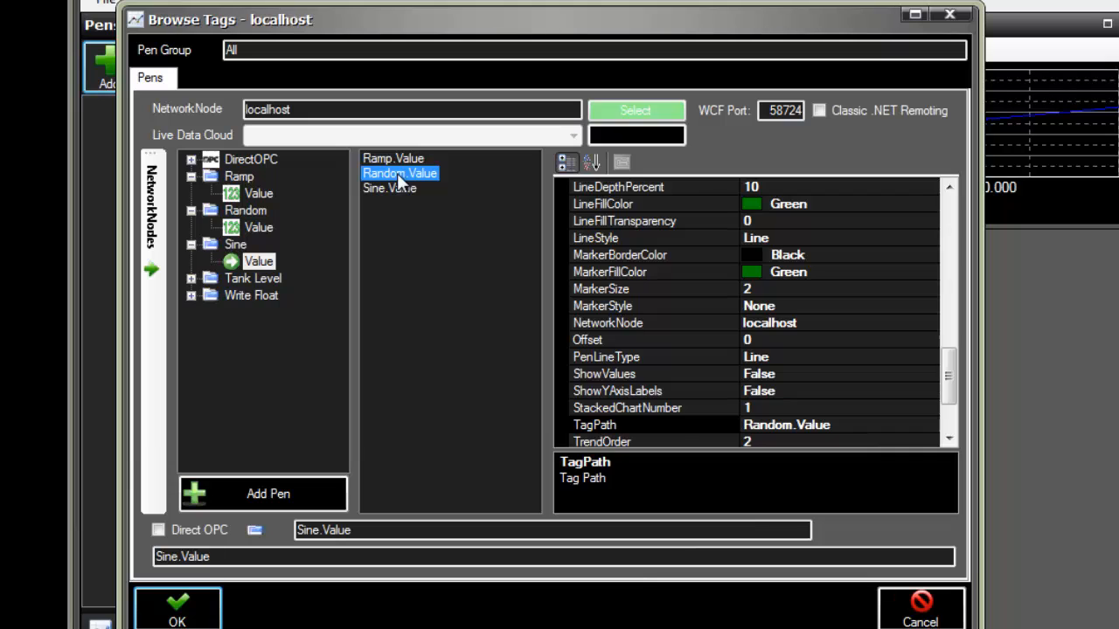
drag(953, 371, 966, 202)
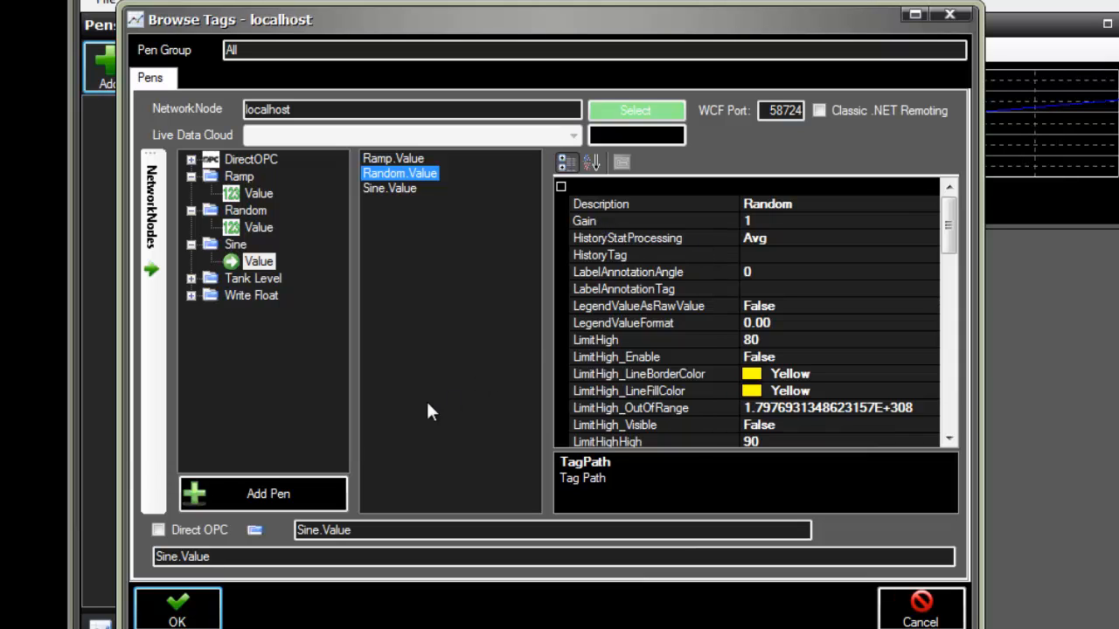
click(187, 600)
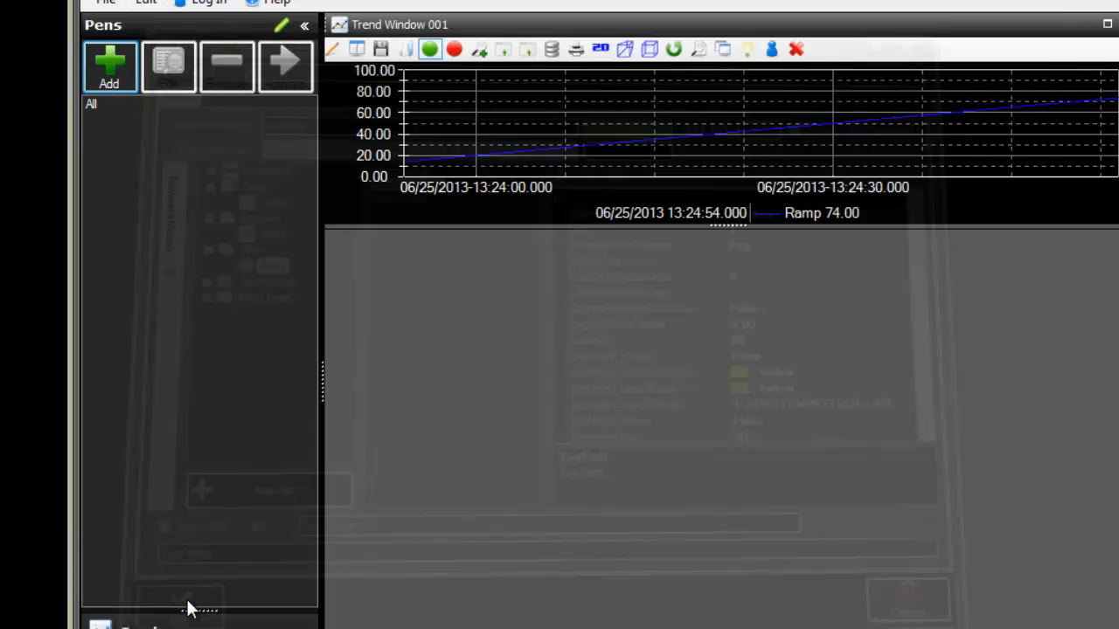
- Open the All pen group for editing and change its group name to New Group
click(92, 105)
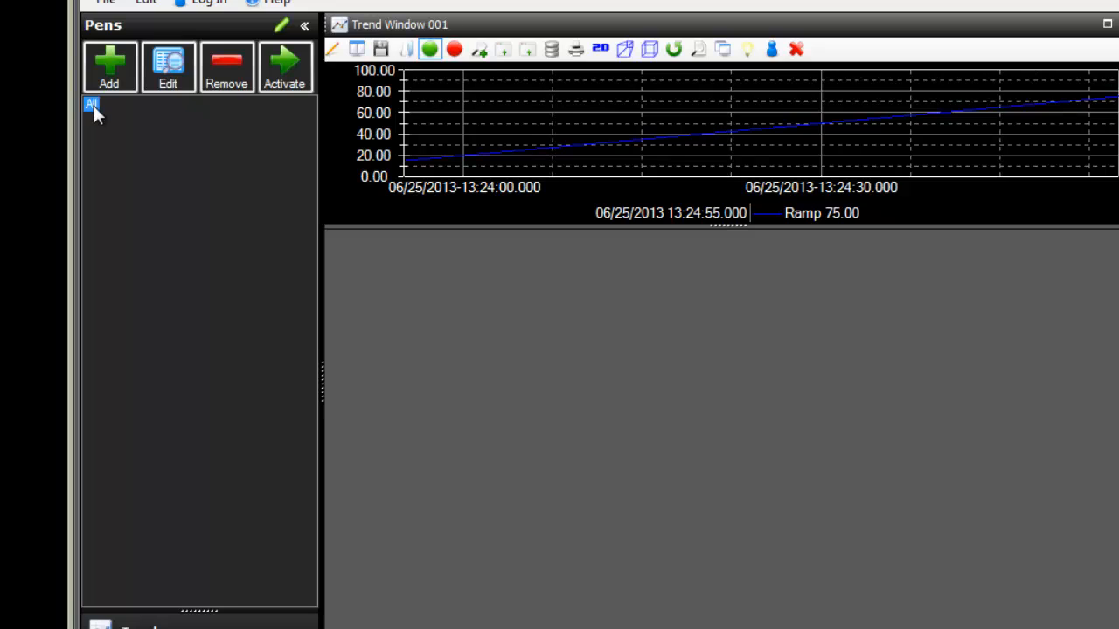
click(176, 66)
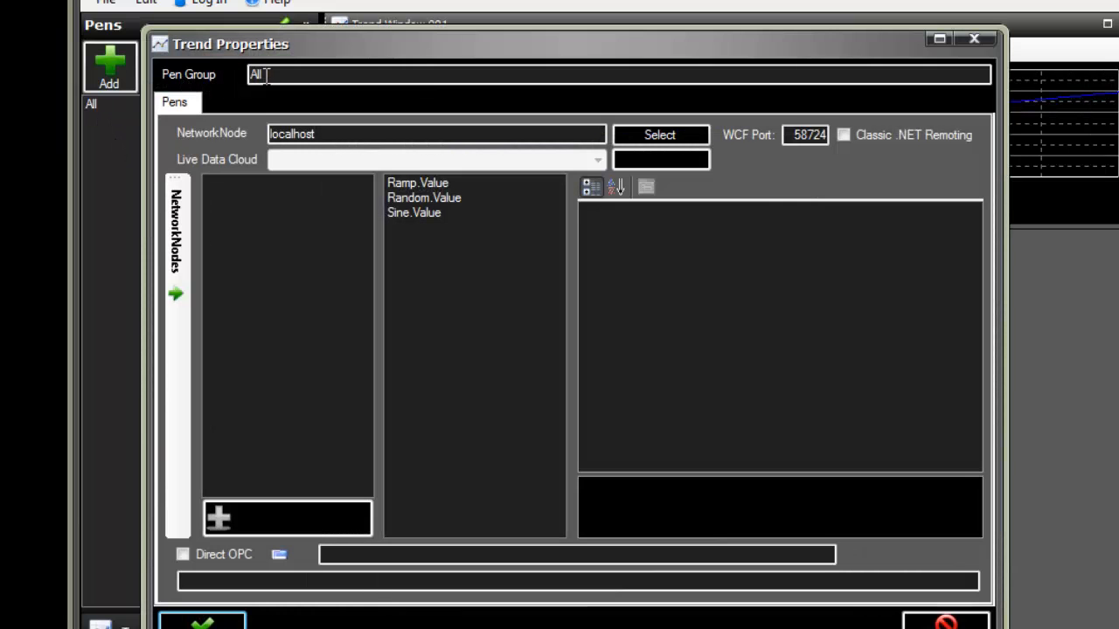
text(New P)
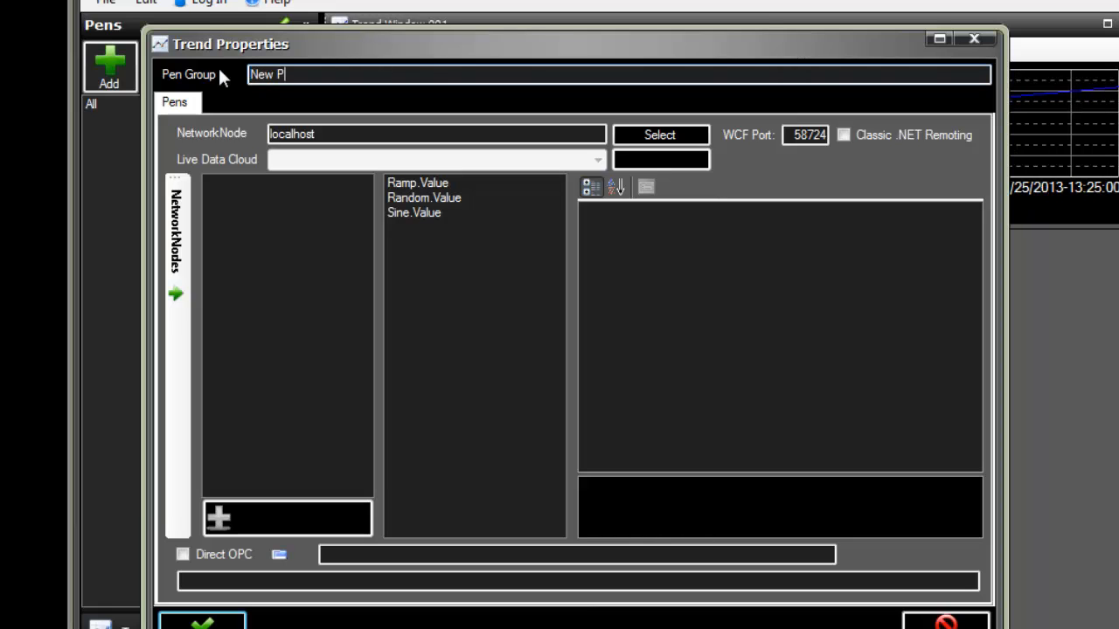
key(BackSpace)
text(Group)
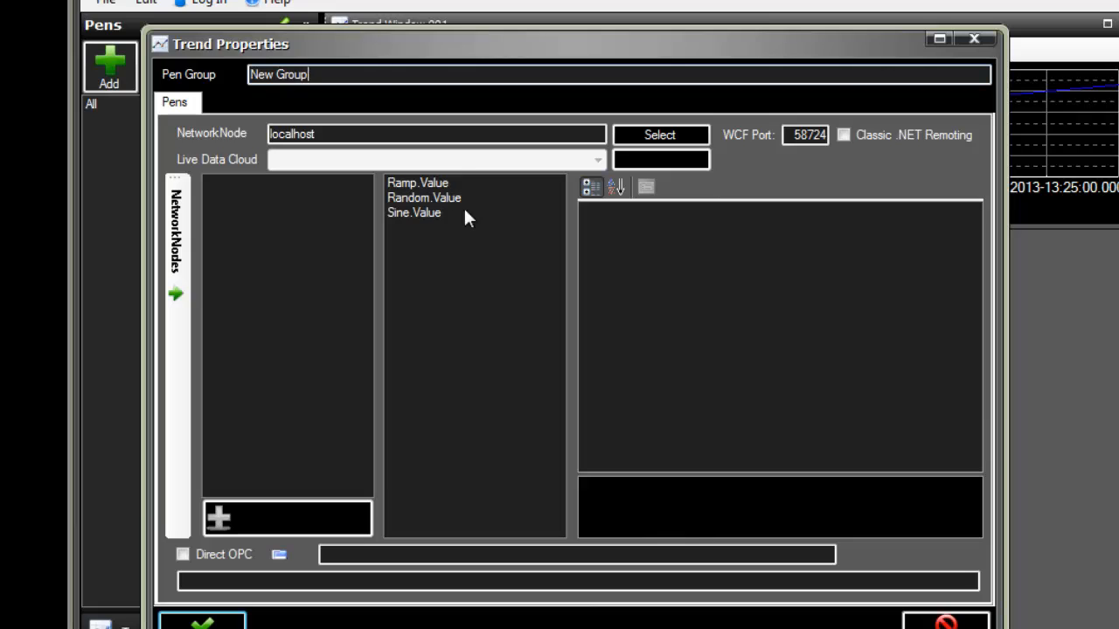
- Delete the Random.Value tag from the pen list and save the pens as New Group
click(435, 200)
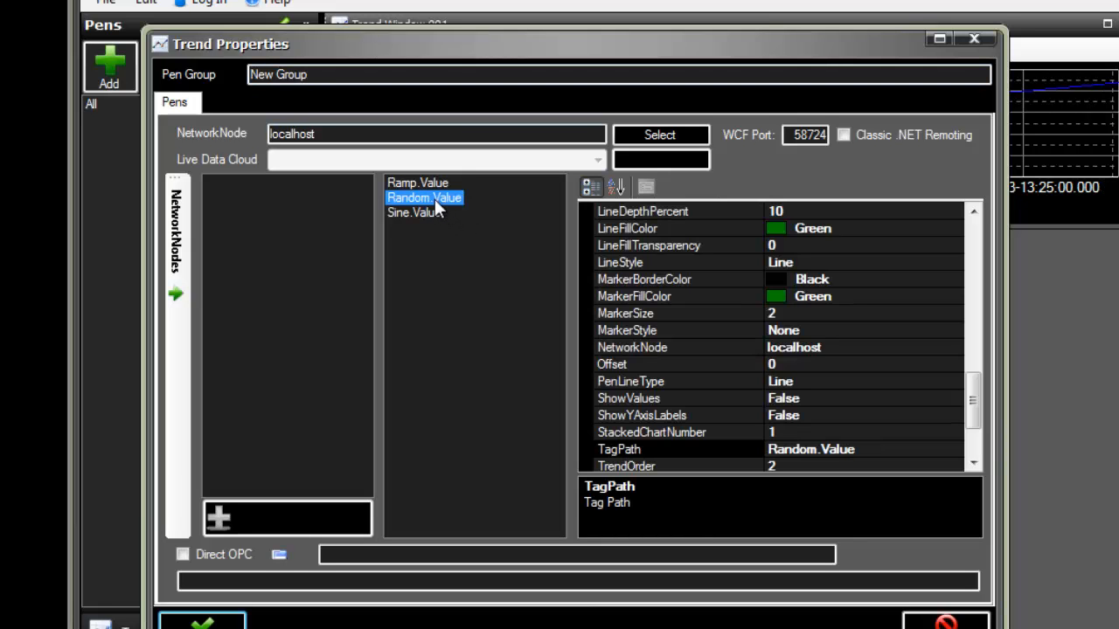
right_click(434, 199)
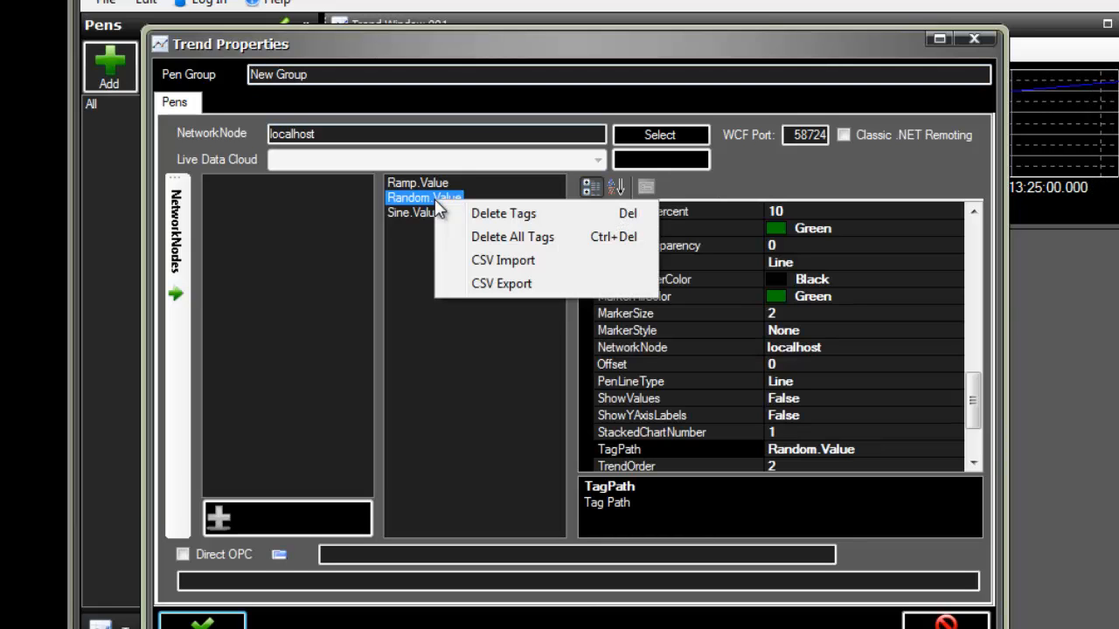
click(494, 216)
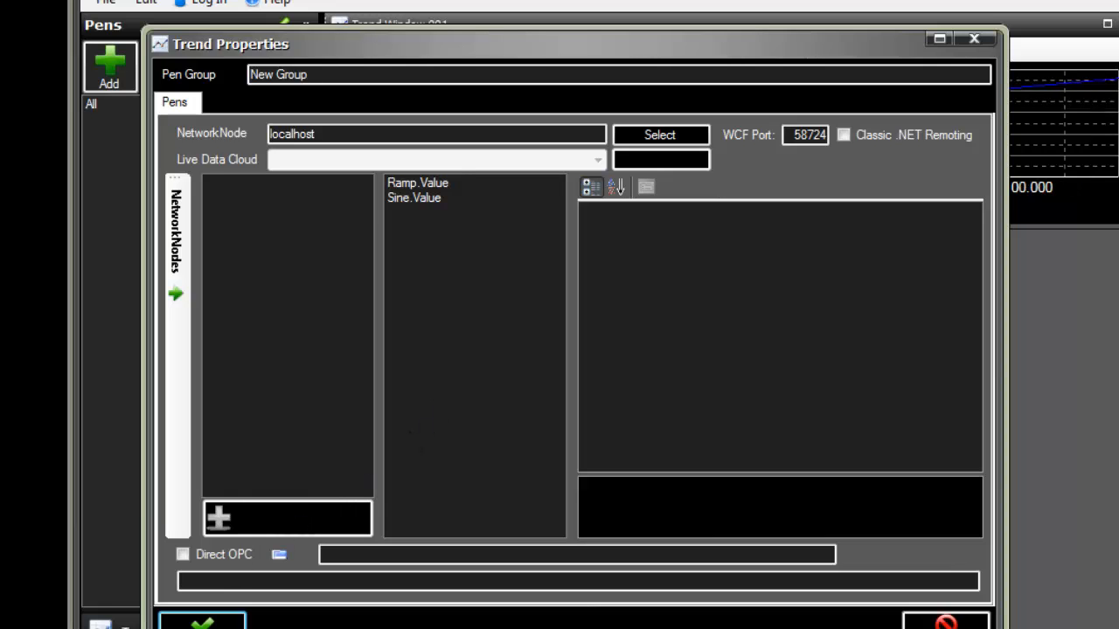
click(202, 623)
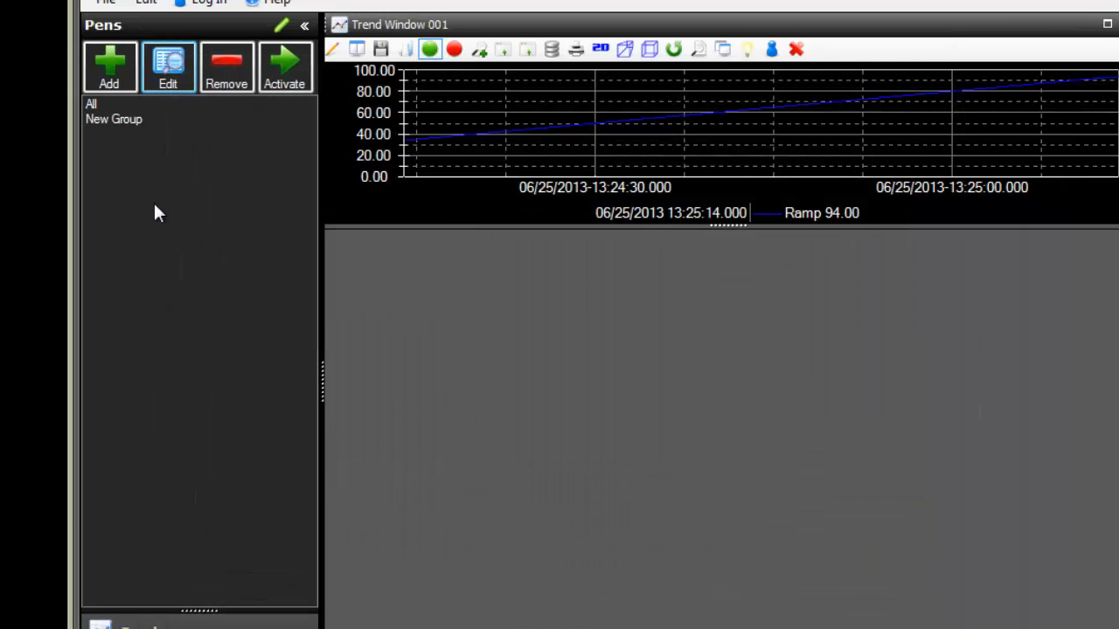
click(91, 105)
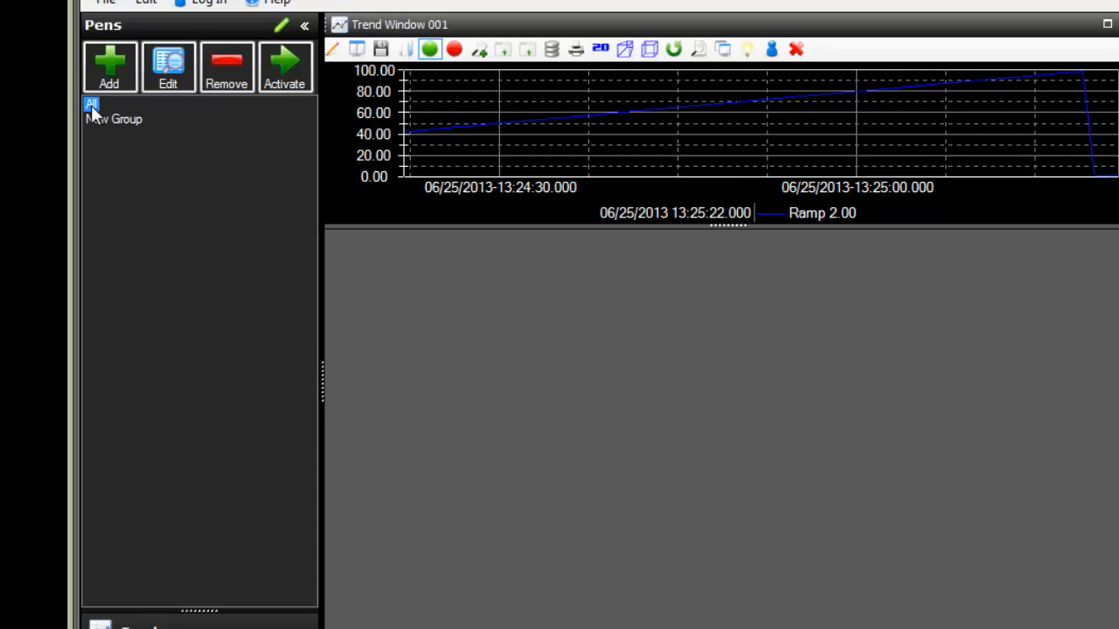
drag(91, 105, 223, 121)
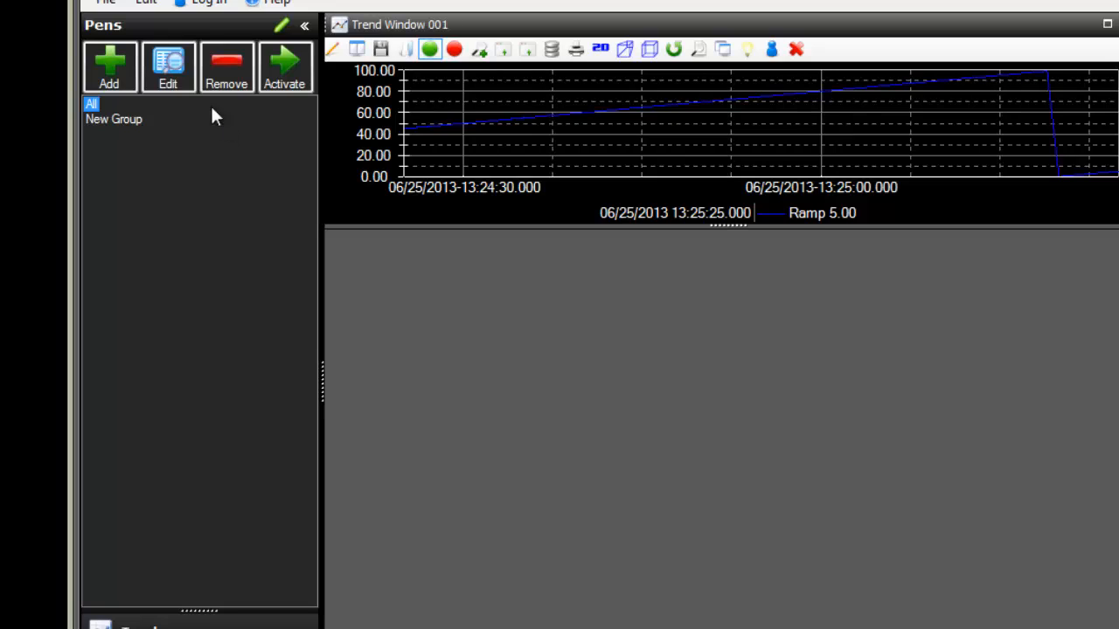
- Add a second trend named Trend Window 002 without any pens, accepting its default properties
click(209, 626)
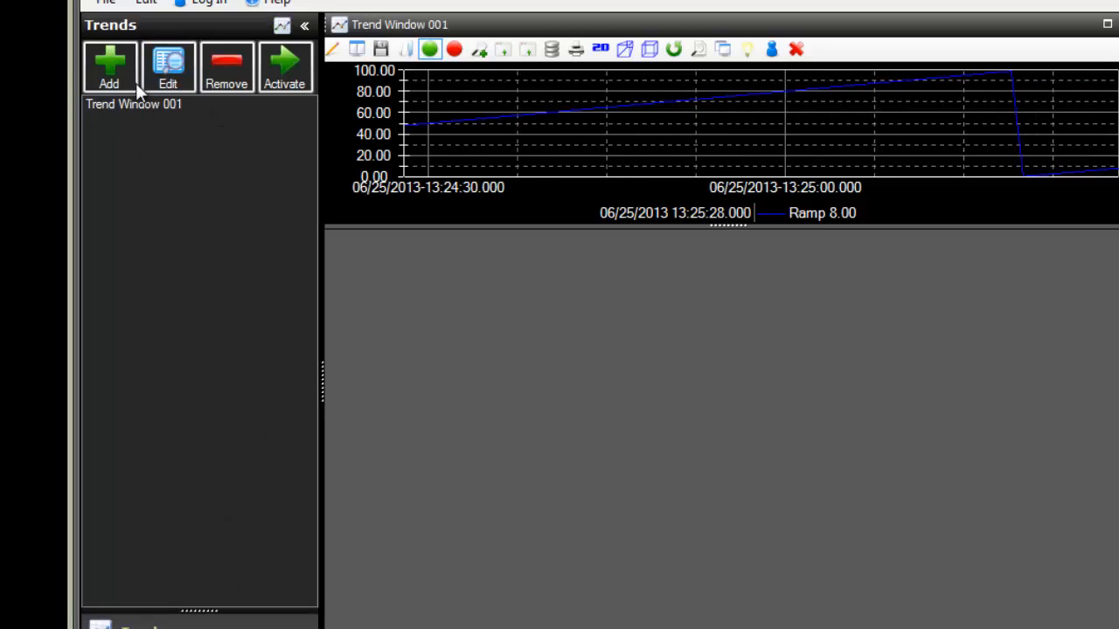
click(114, 79)
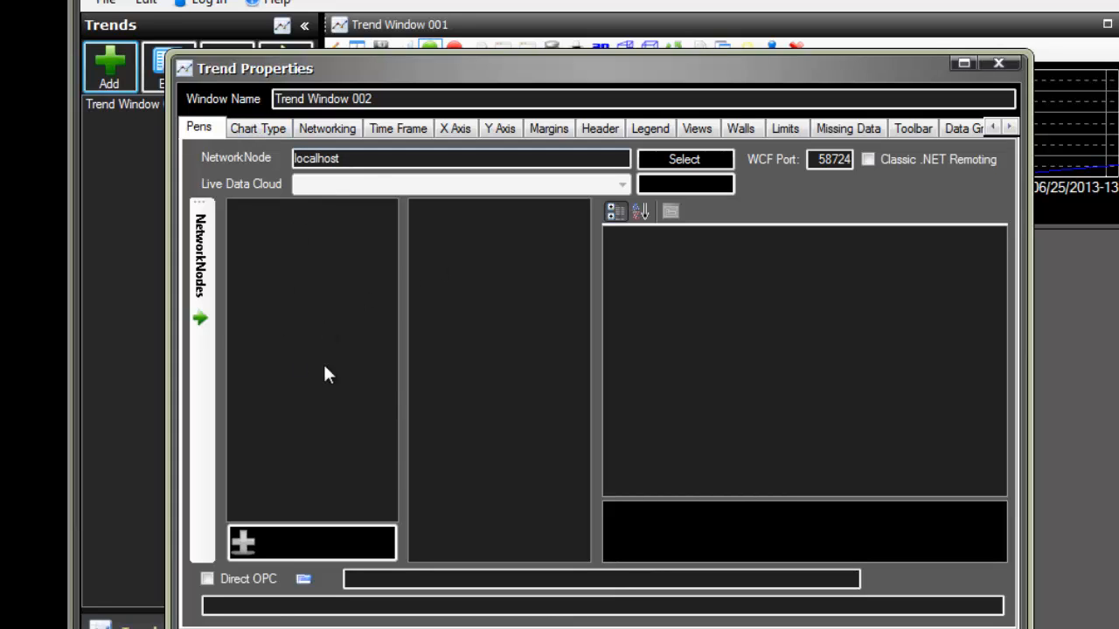
click(524, 628)
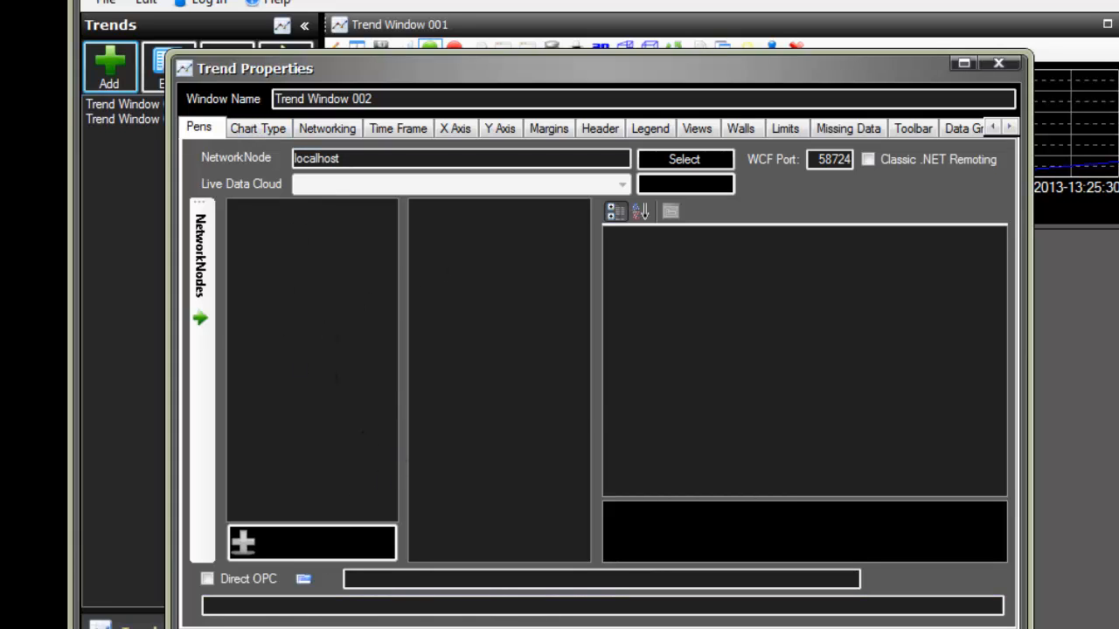
- Activate Trend Window 002 and move its floating window into the empty area below Trend Window 001
click(136, 119)
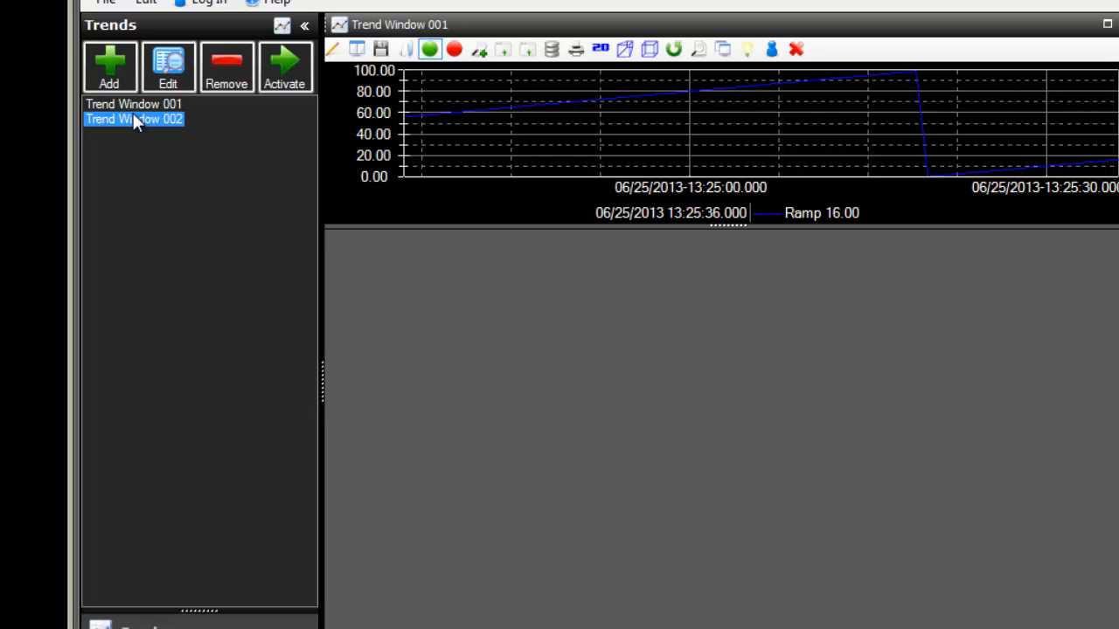
click(285, 67)
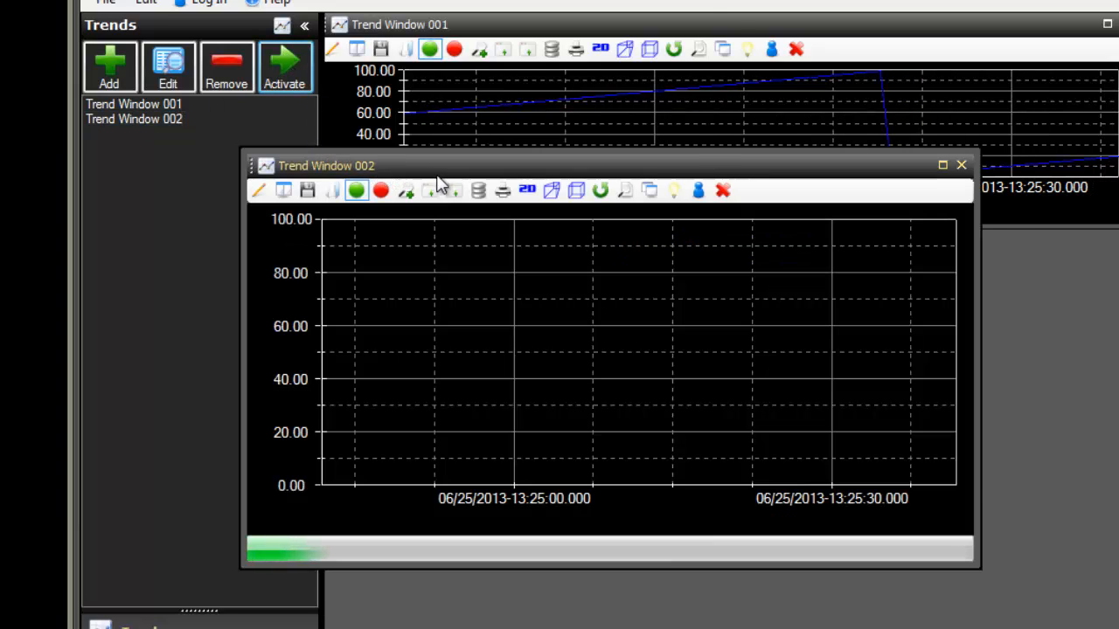
drag(437, 174, 544, 337)
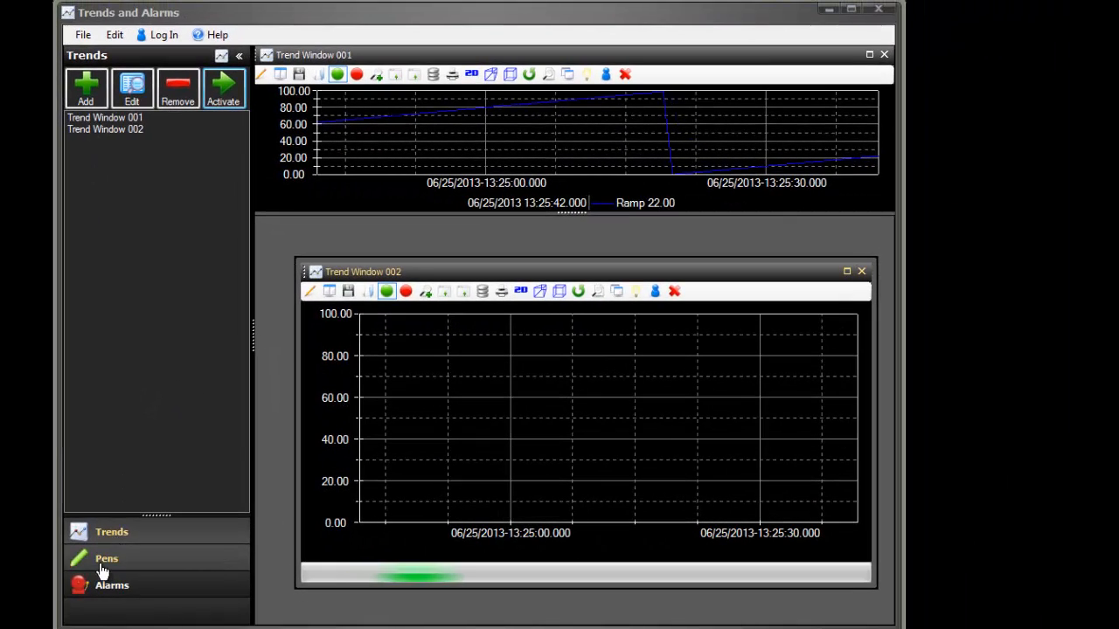
- Apply the All pen group to Trend Window 002 and then to Trend Window 001
click(107, 577)
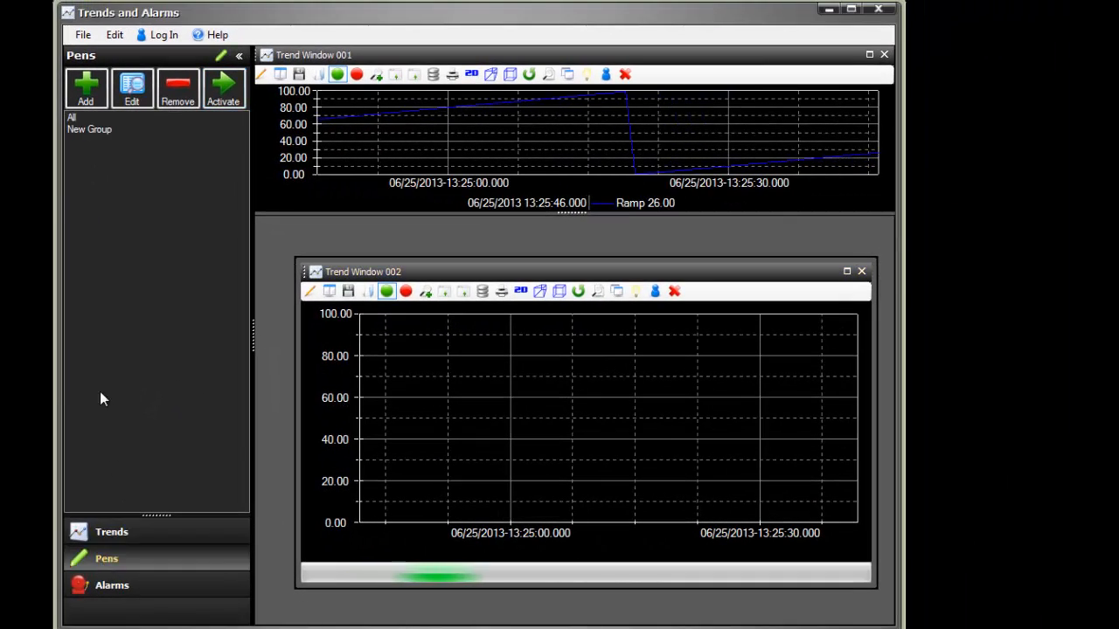
click(70, 119)
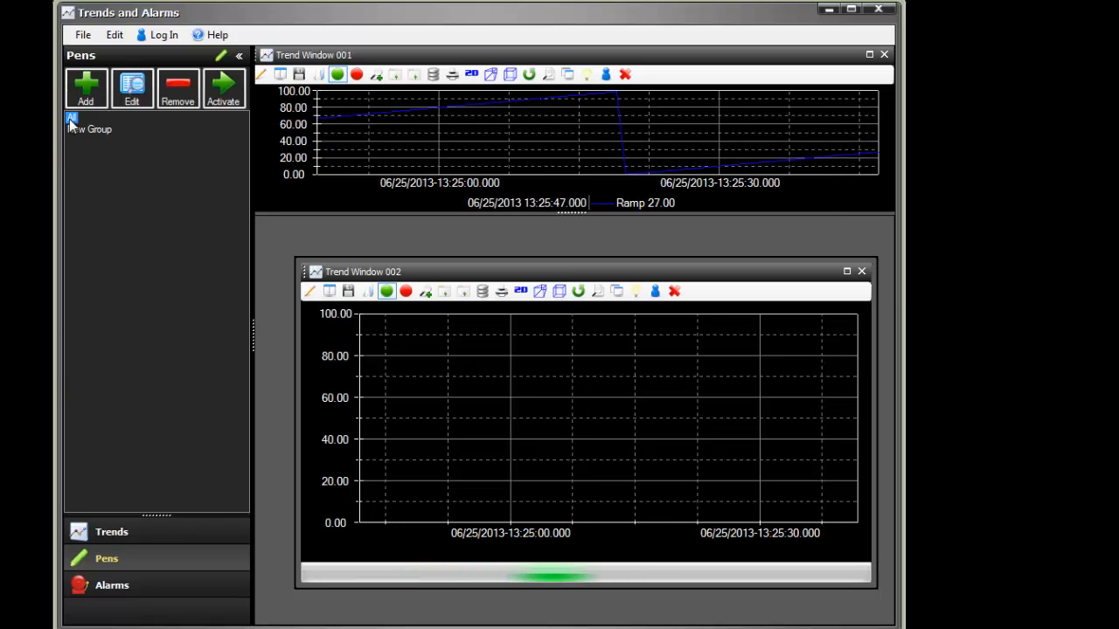
drag(69, 118, 480, 399)
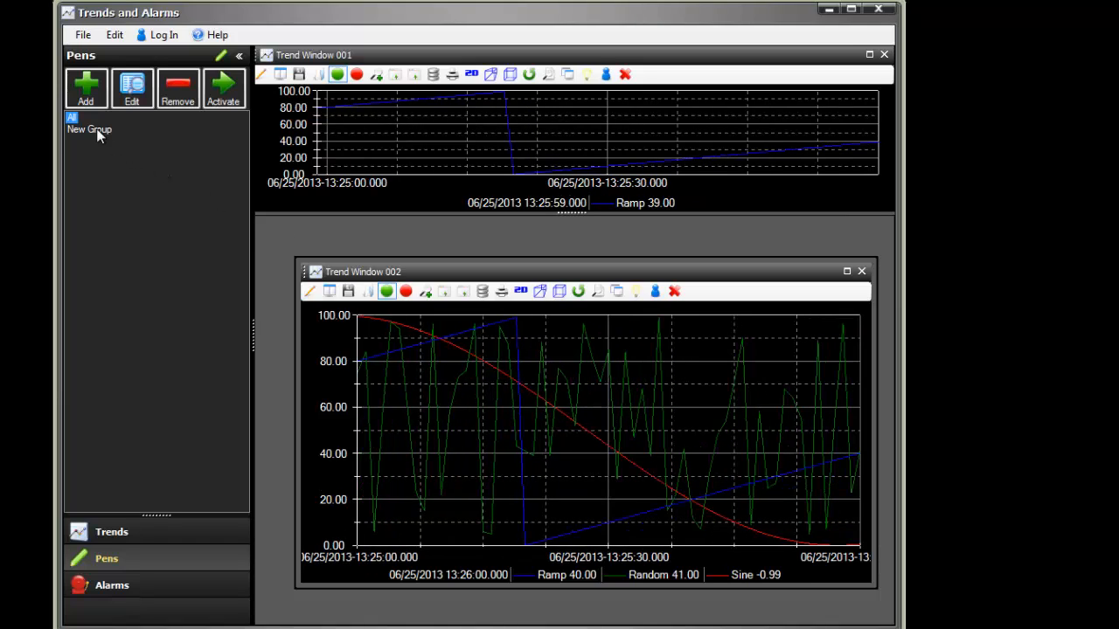
click(73, 116)
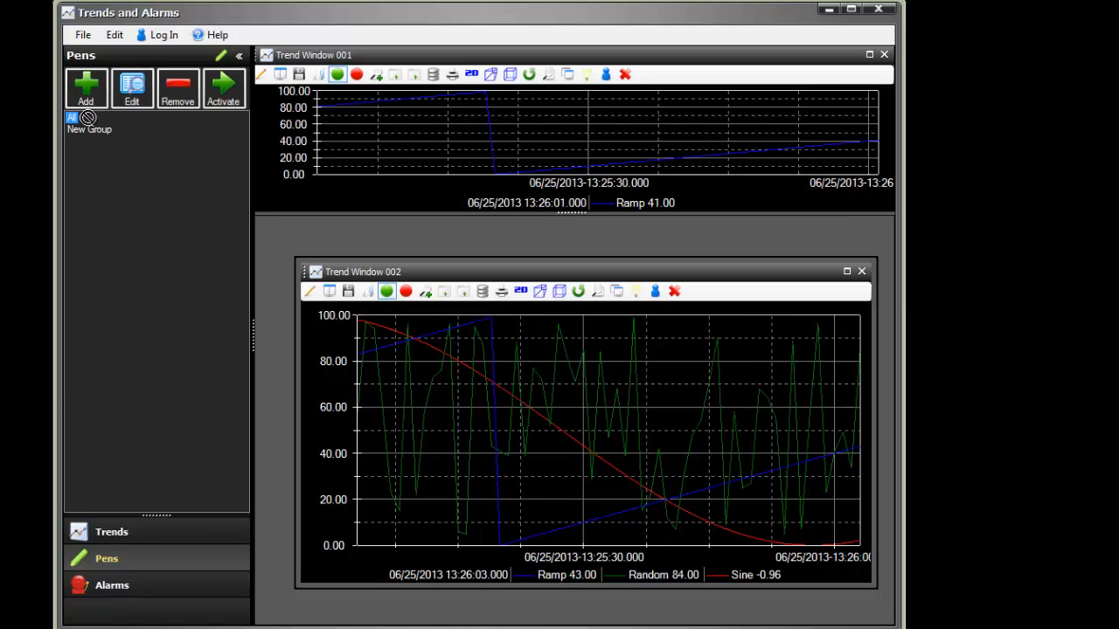
drag(416, 134, 415, 134)
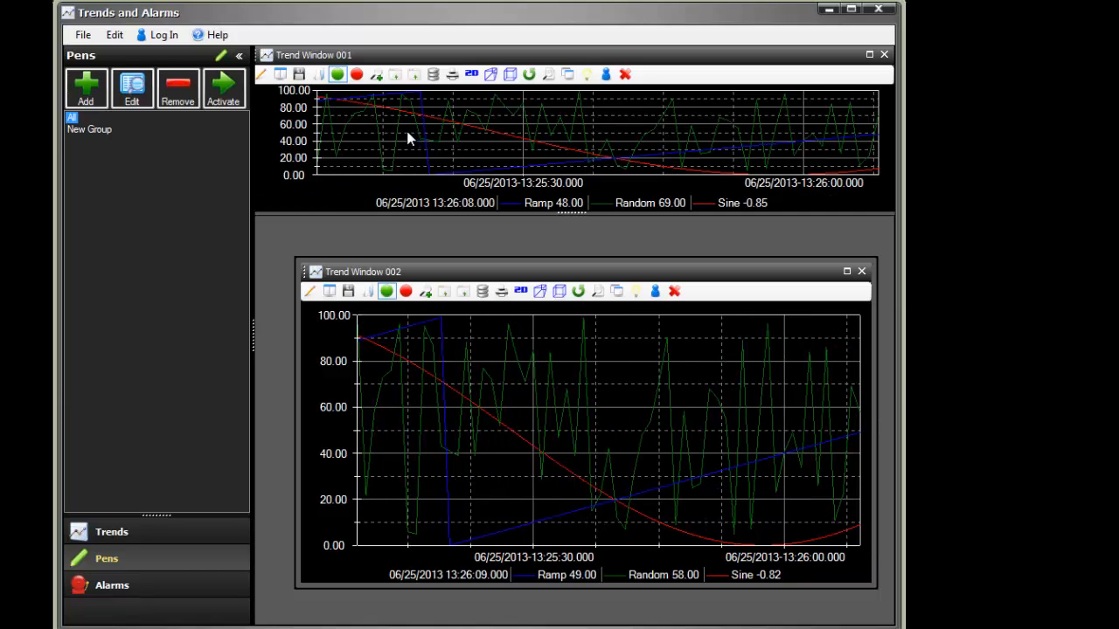
- Apply the New Group pen group to Trend Window 002
click(90, 129)
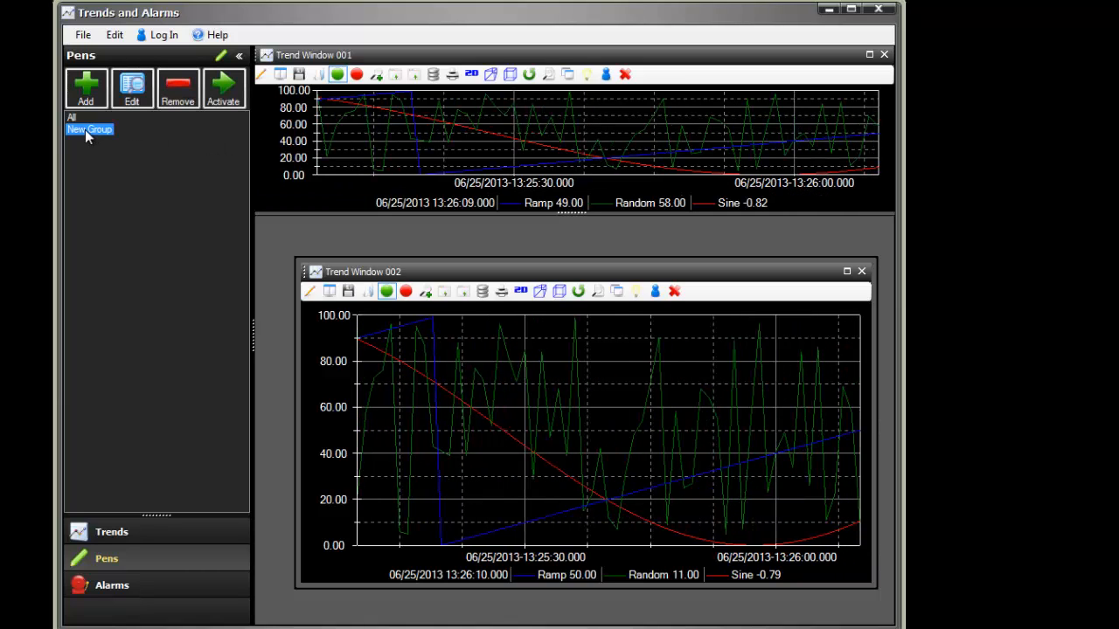
drag(153, 159, 399, 372)
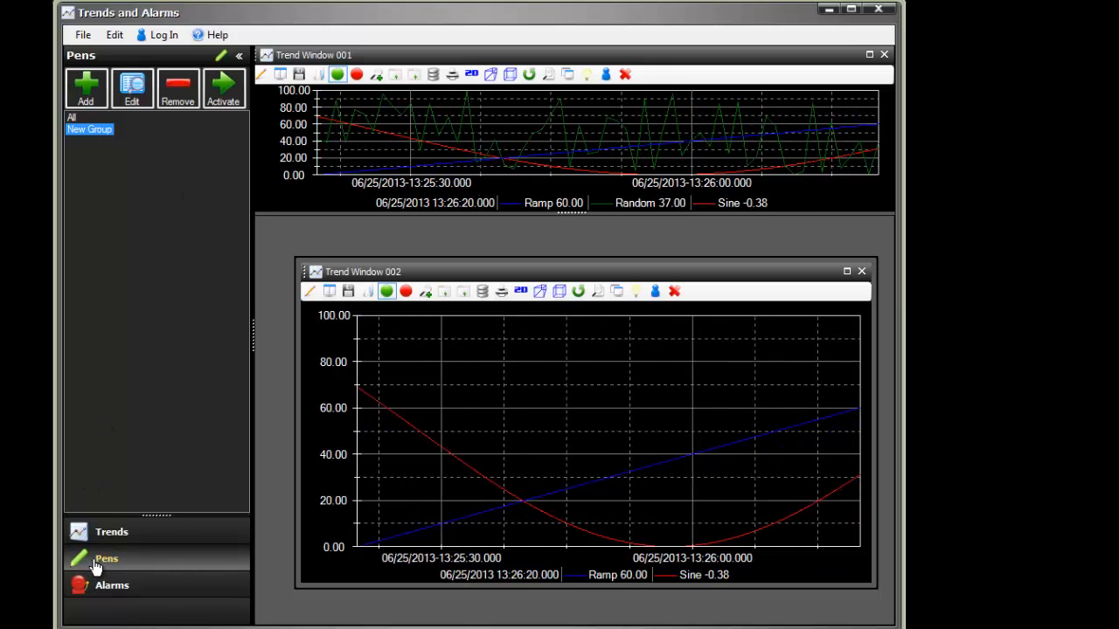
- Add an alarm window named Alarm Window 001, reviewing its network nodes and filter settings and accepting the default properties
click(102, 587)
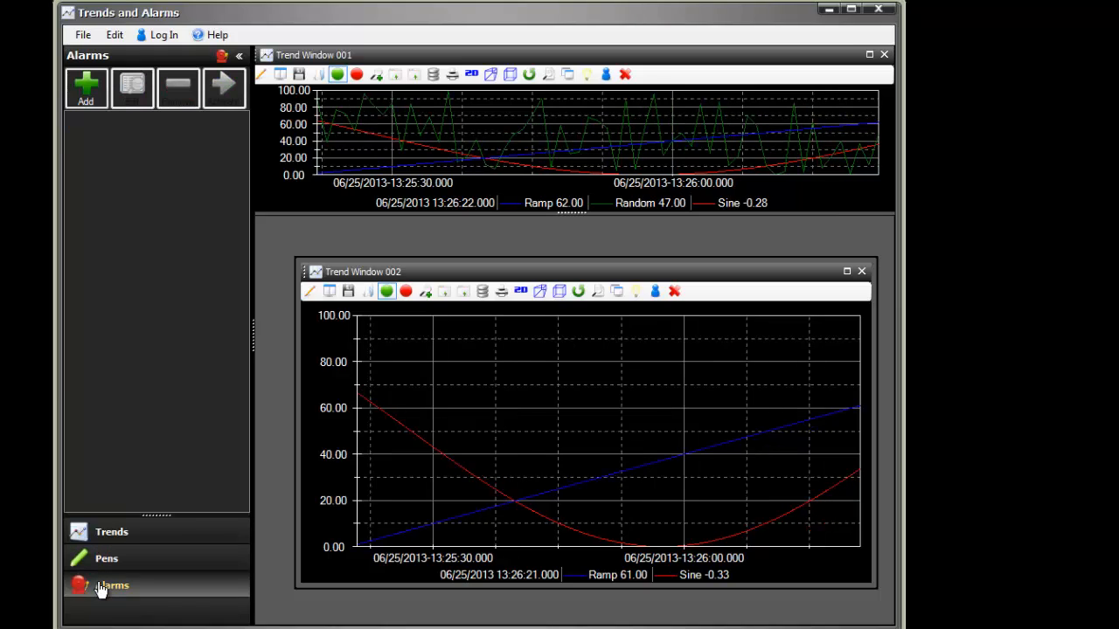
click(86, 87)
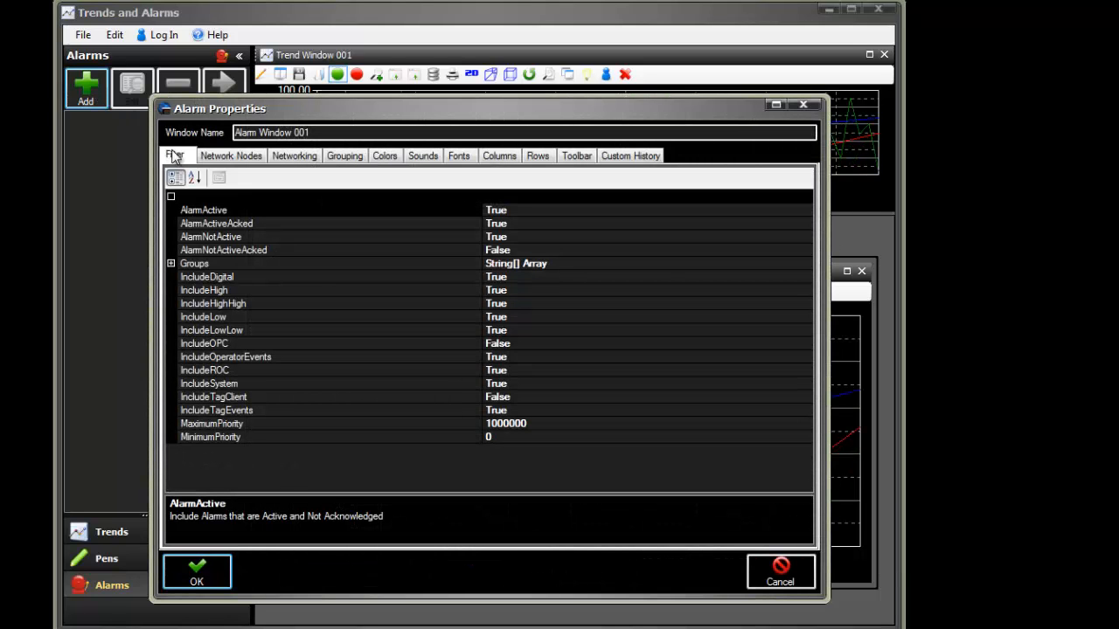
click(236, 157)
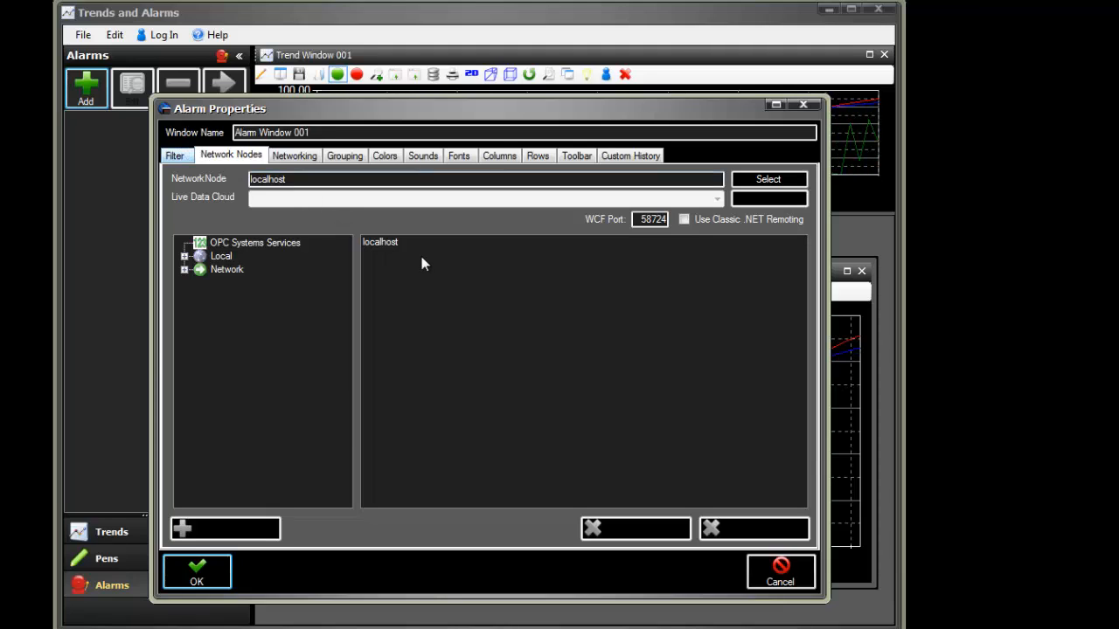
click(394, 242)
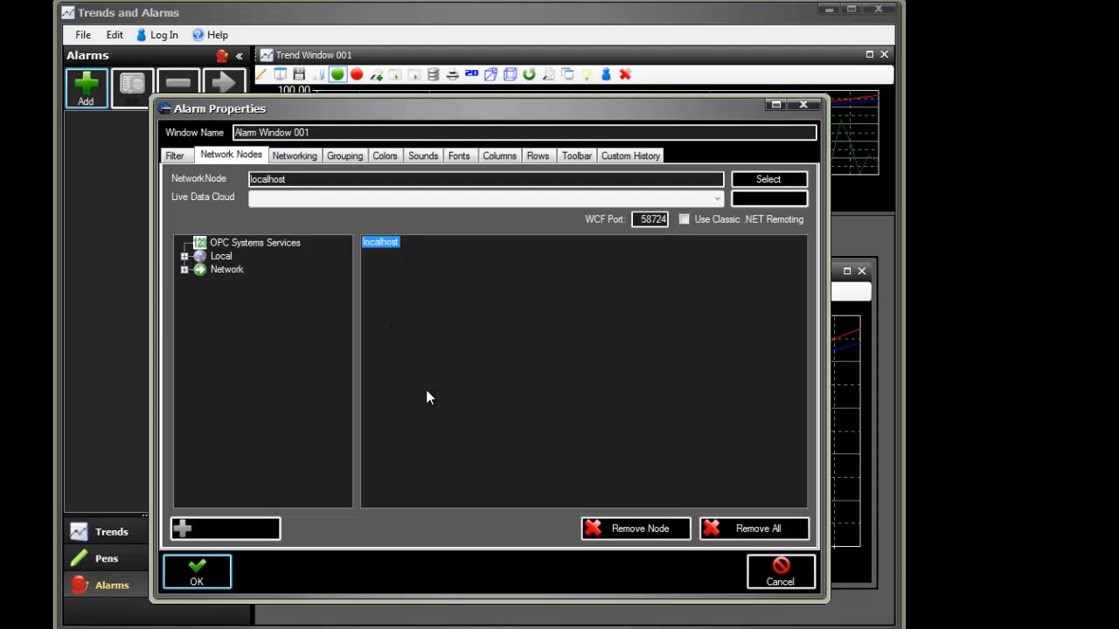
click(182, 156)
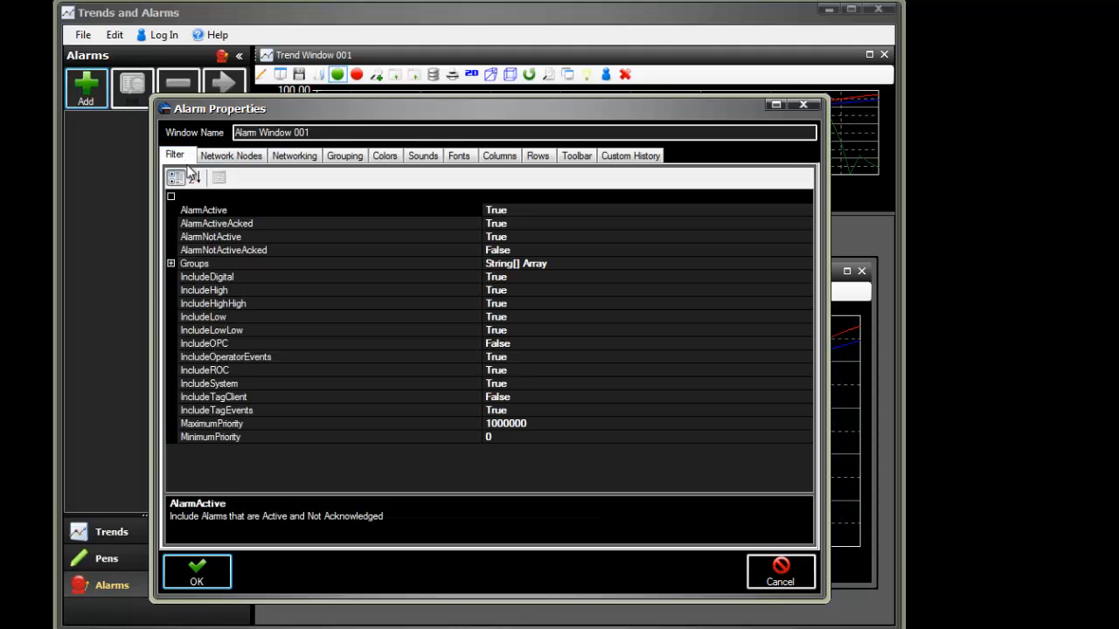
click(172, 261)
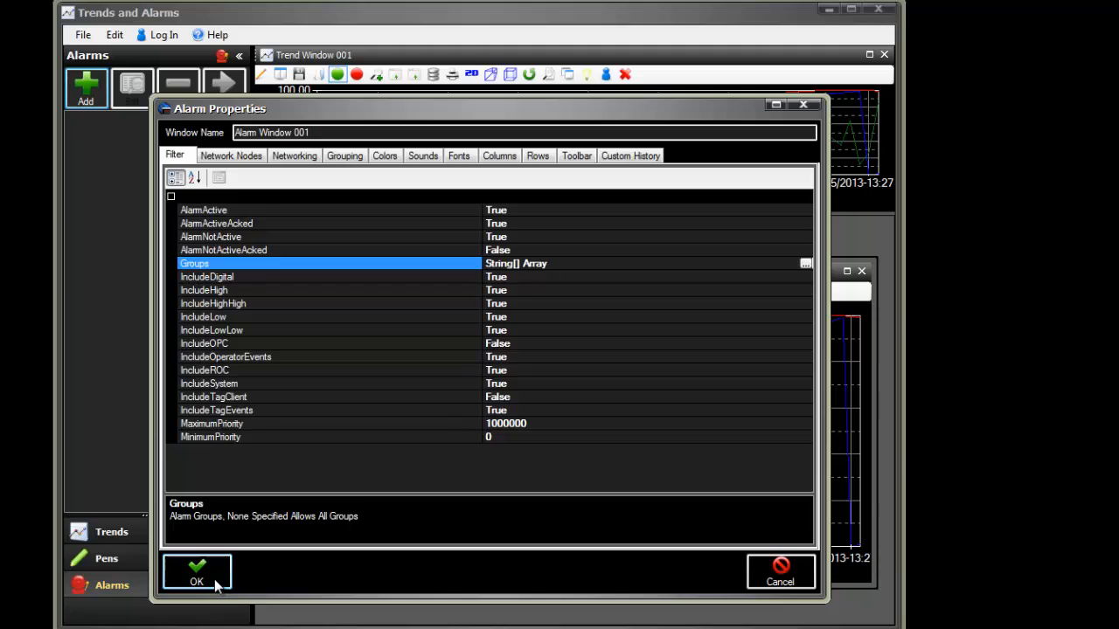
click(516, 423)
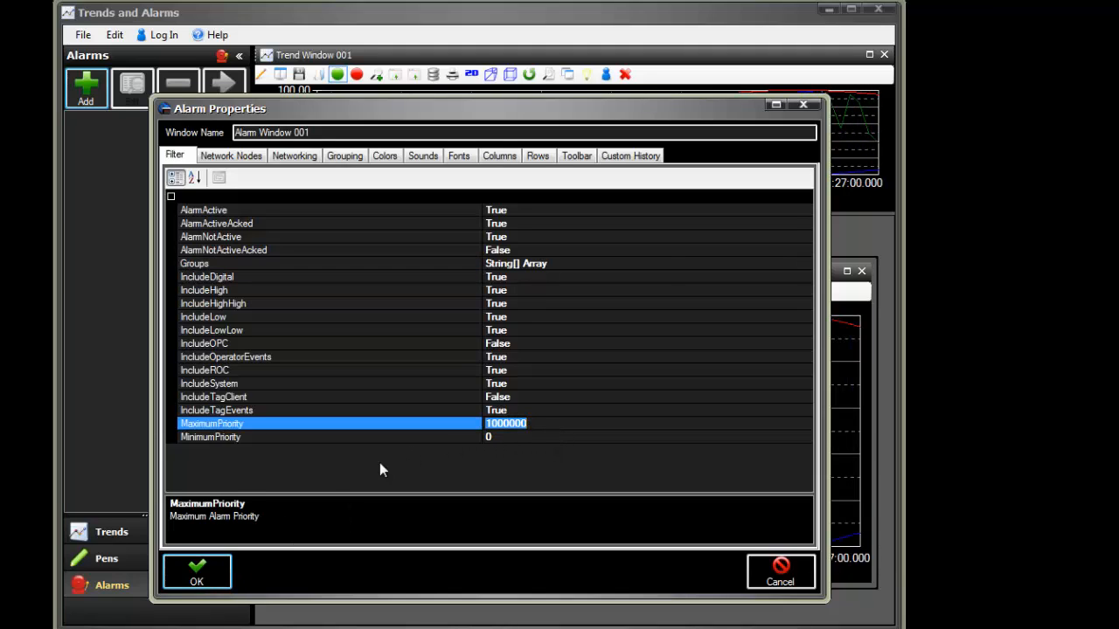
click(215, 575)
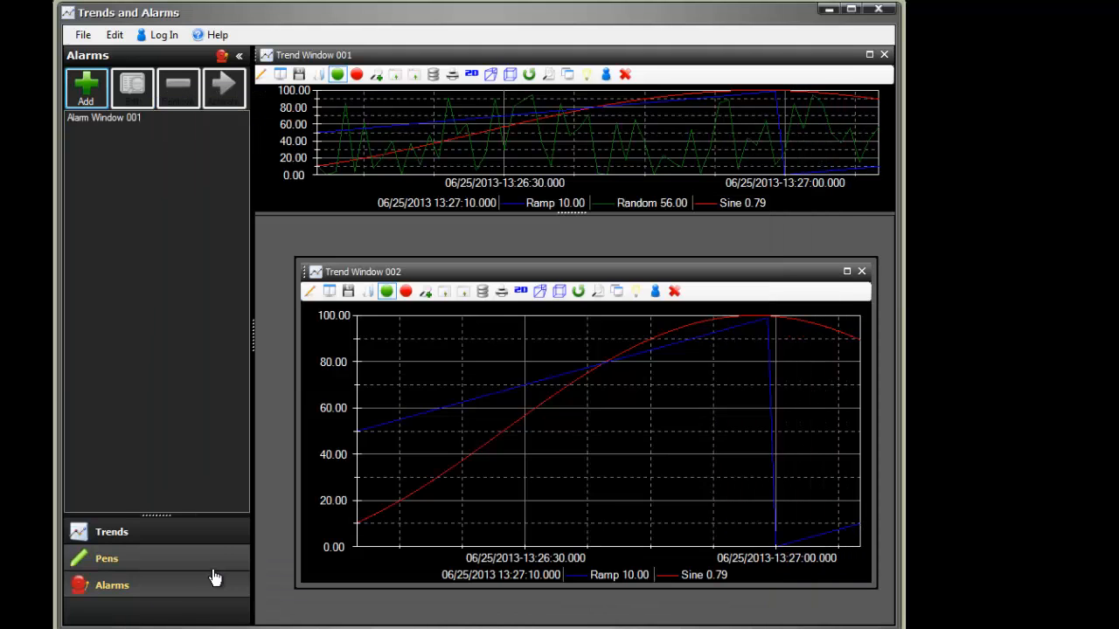
- Activate Alarm Window 001 and dock it along the lower edge of the workspace
click(102, 118)
click(221, 102)
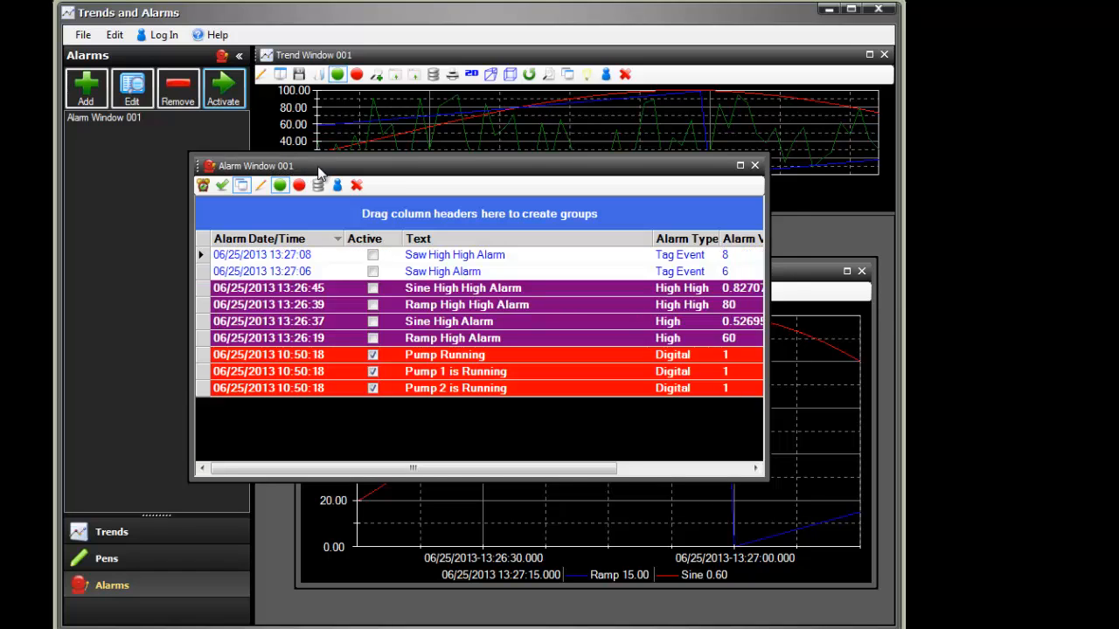
drag(324, 168, 577, 610)
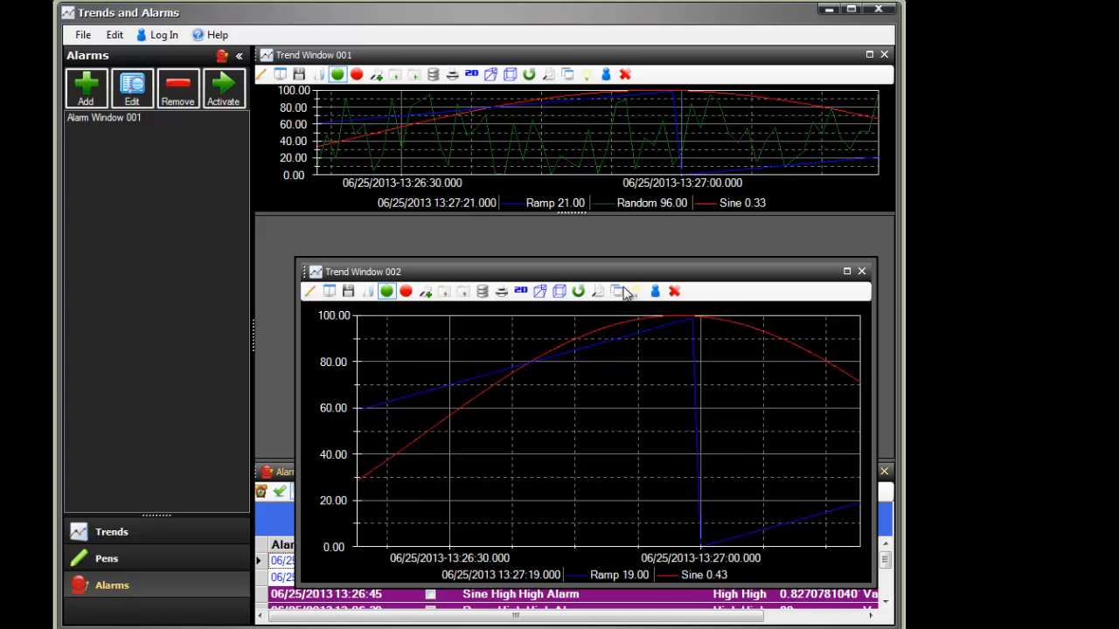
- Move the floating Trend Window 002 outside the main window and make the docked Alarm Window 001 taller
drag(611, 272, 1091, 167)
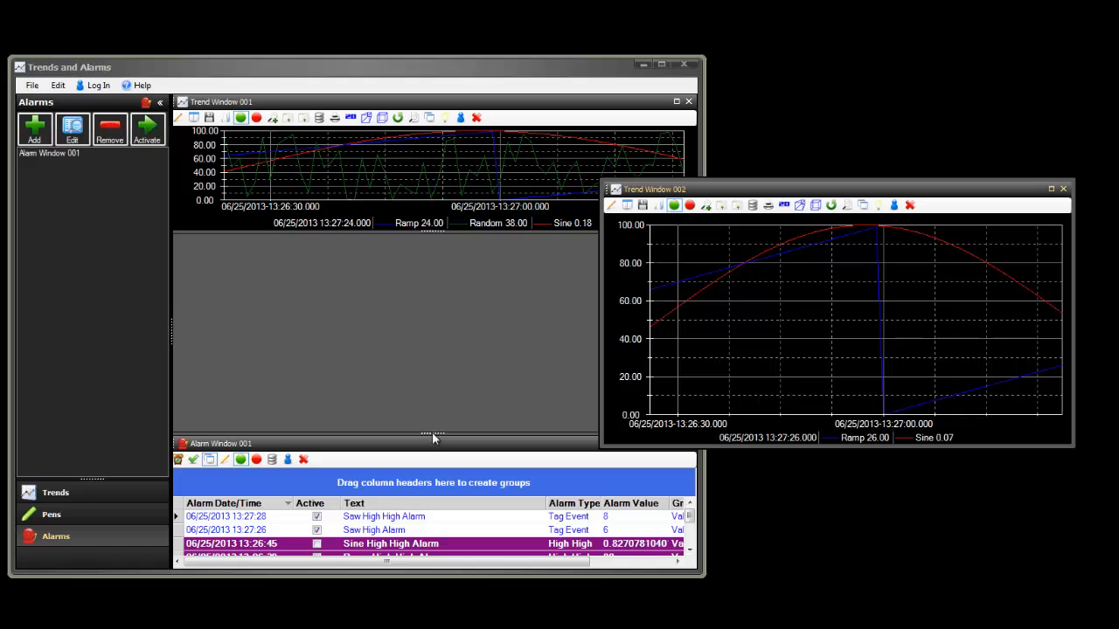
click(429, 399)
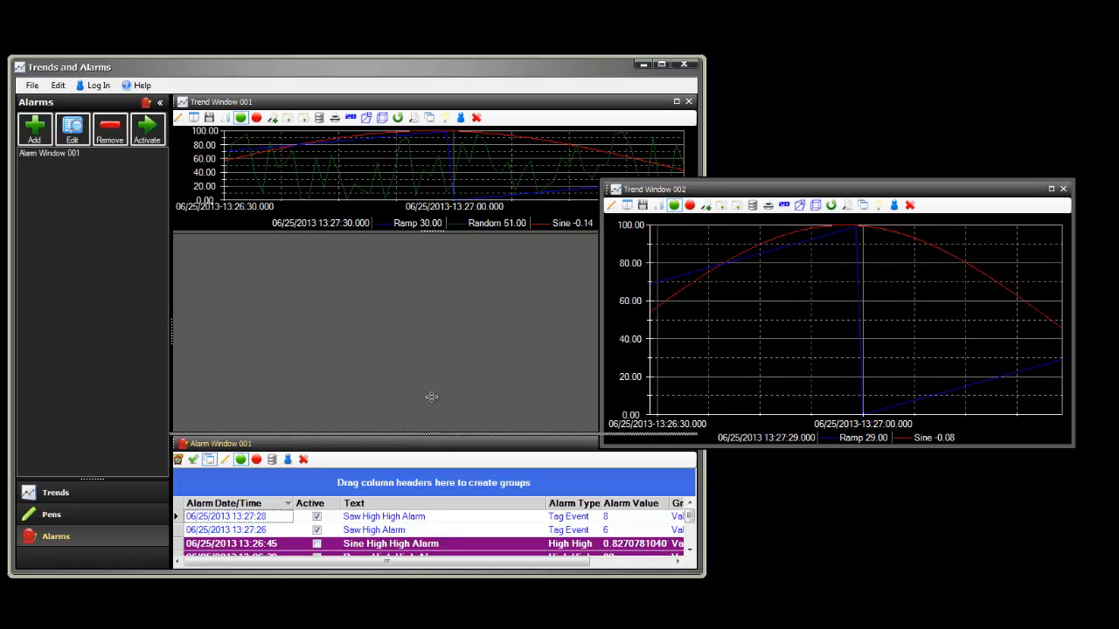
drag(708, 191, 769, 188)
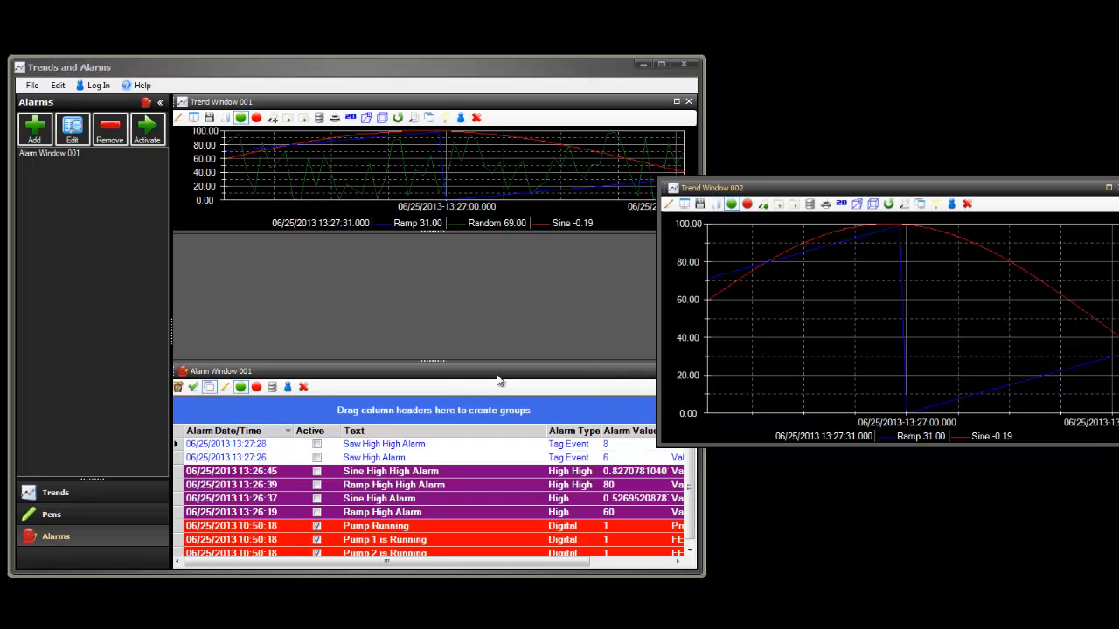
click(26, 90)
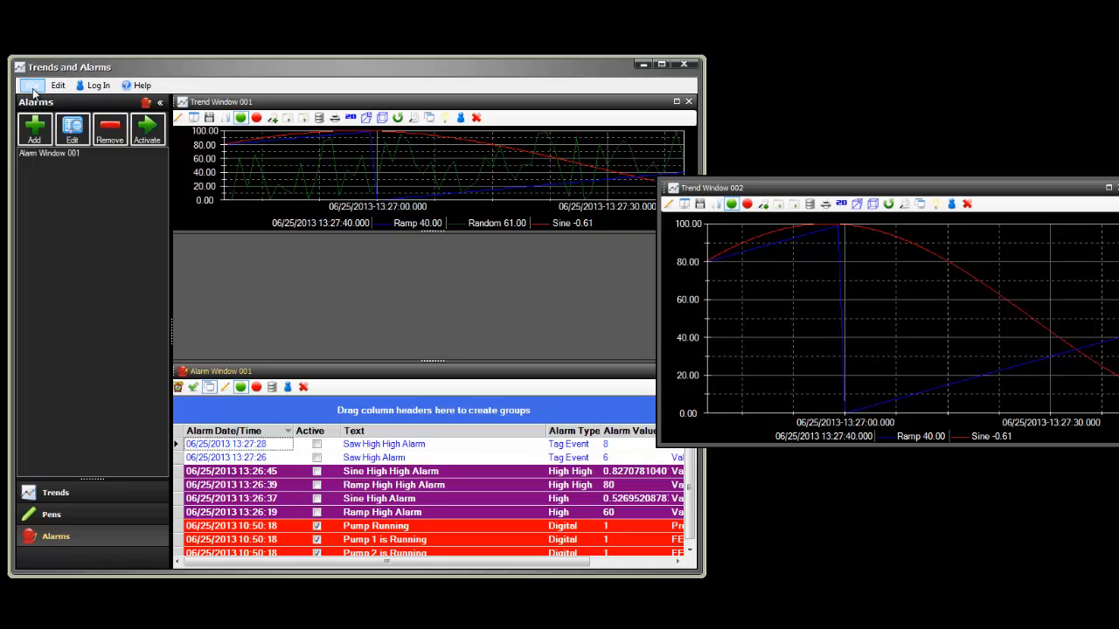
click(34, 89)
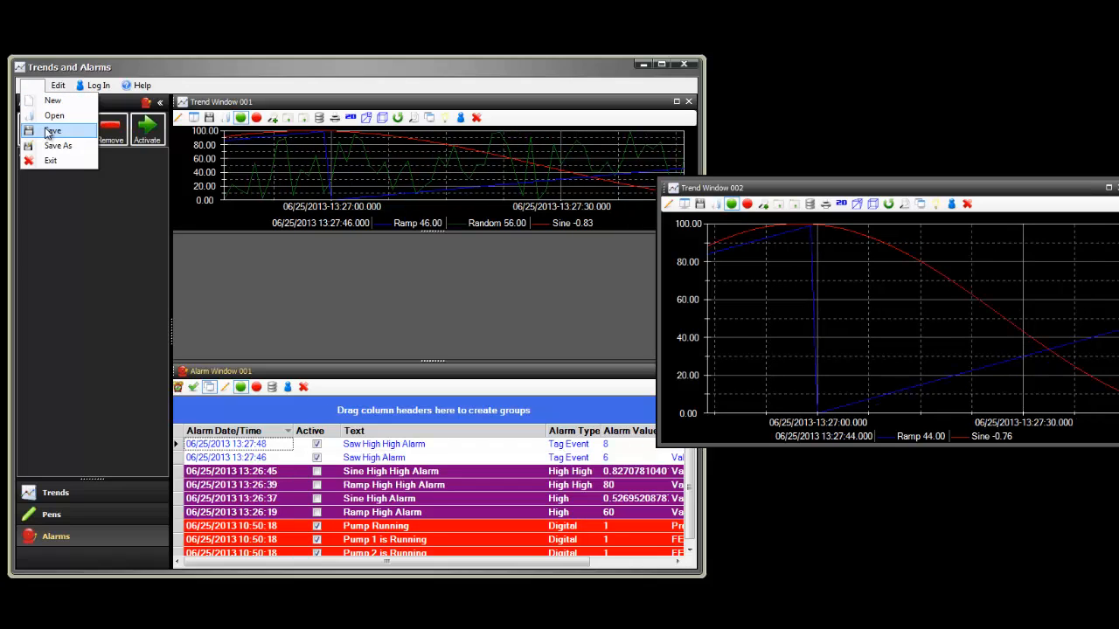
click(744, 280)
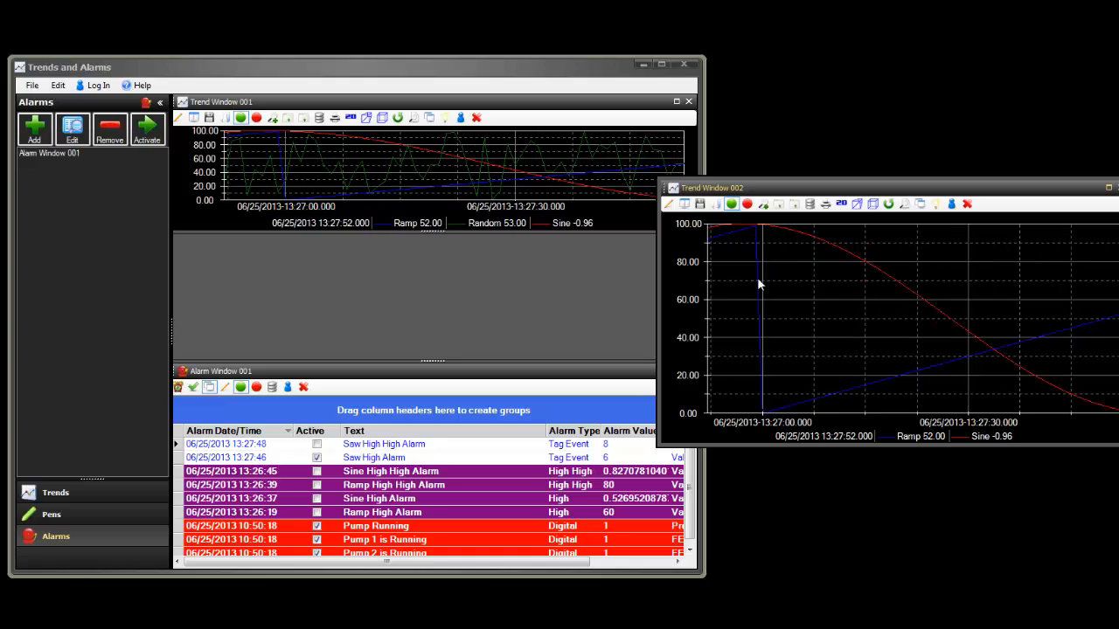
- Add the Tank Level.Value tag from localhost as a pen to Trend Window 002
right_click(758, 284)
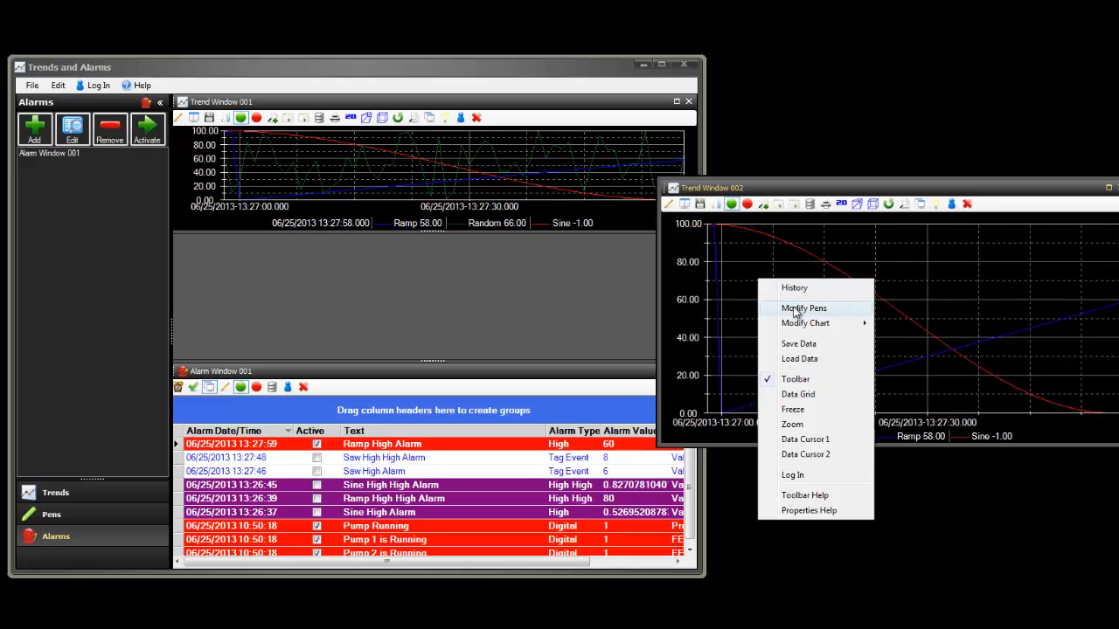
click(798, 310)
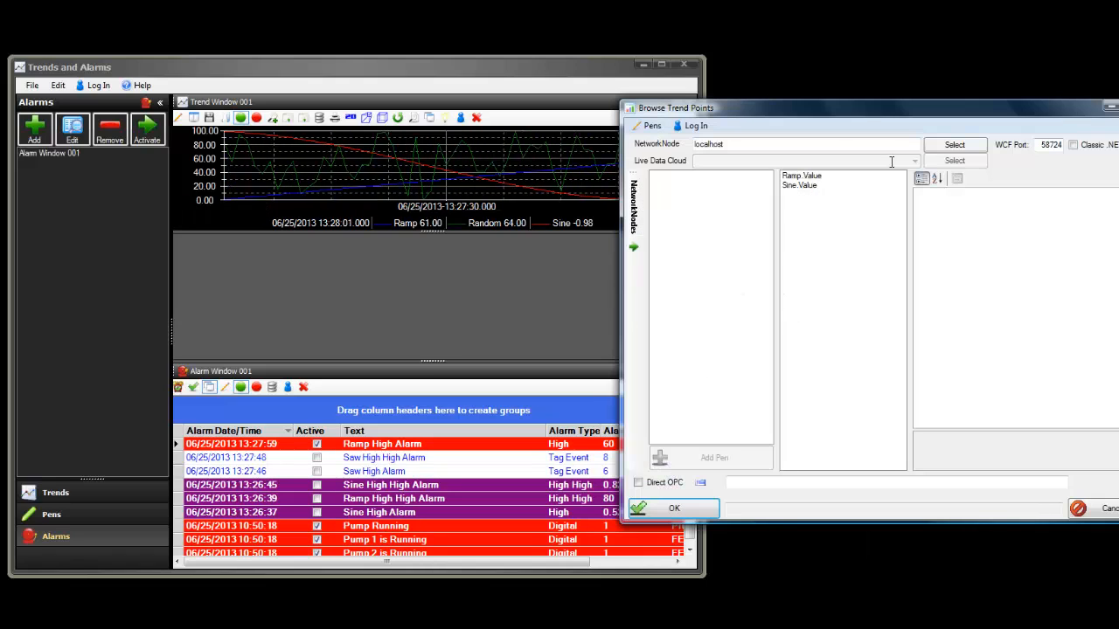
click(953, 145)
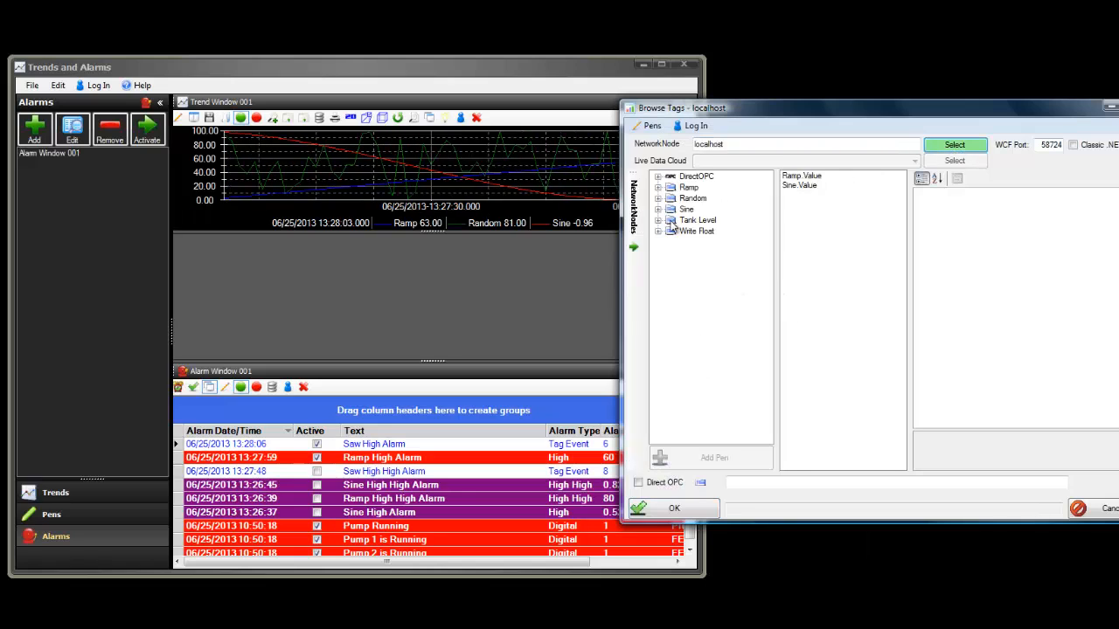
double_click(673, 221)
click(699, 231)
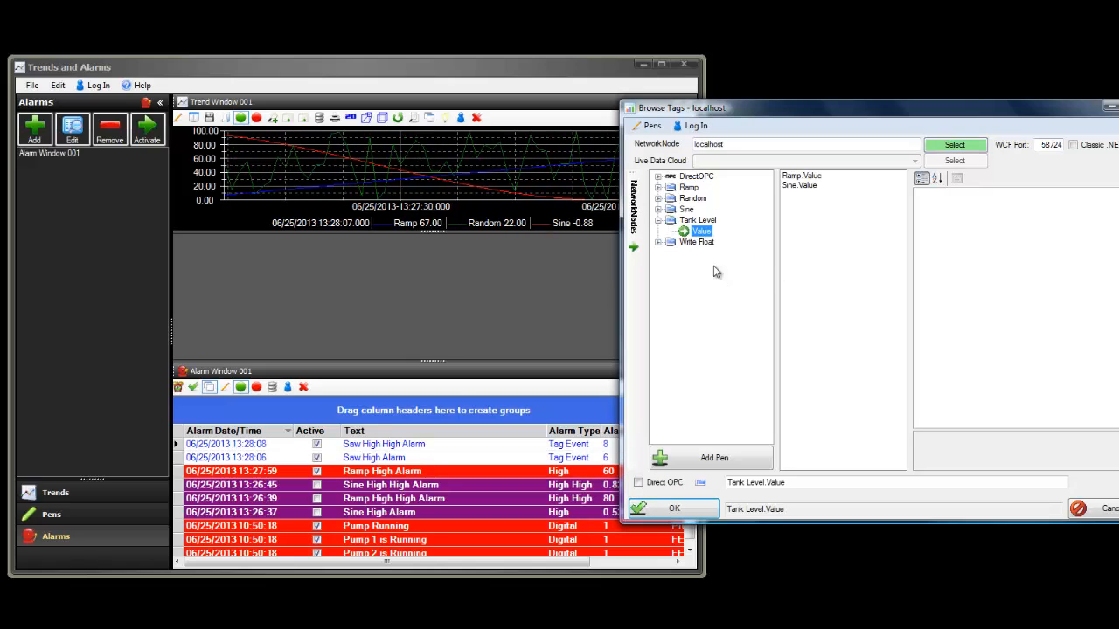
right_click(700, 232)
click(750, 237)
click(713, 506)
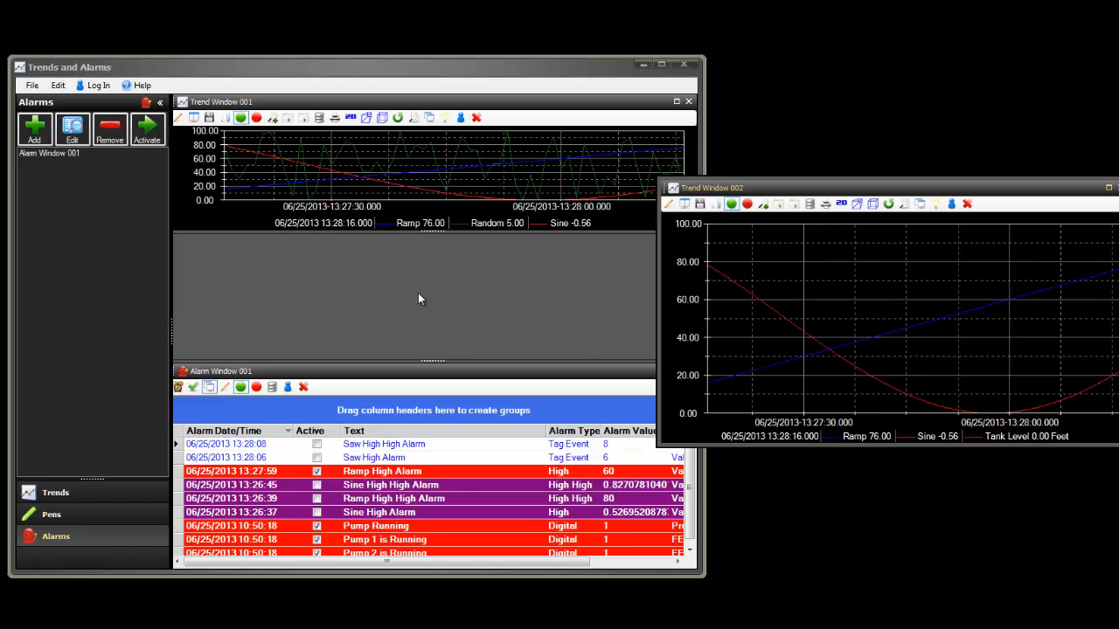
- Save the configuration over the existing file test.TrendsAndAlarms in the Documents folder
click(30, 89)
click(44, 132)
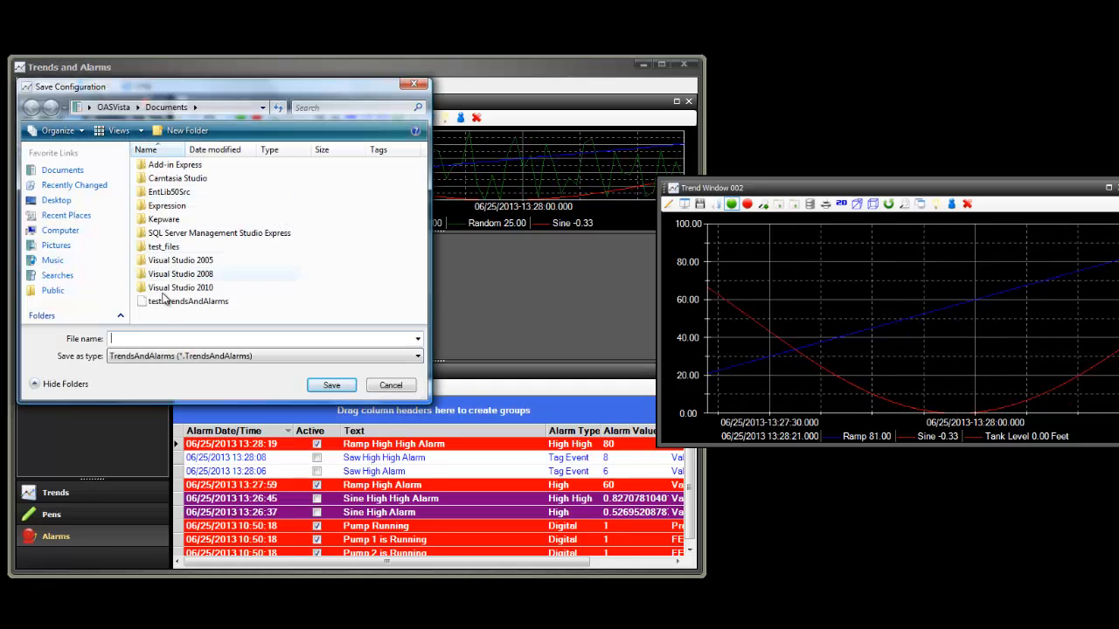
click(160, 304)
click(342, 389)
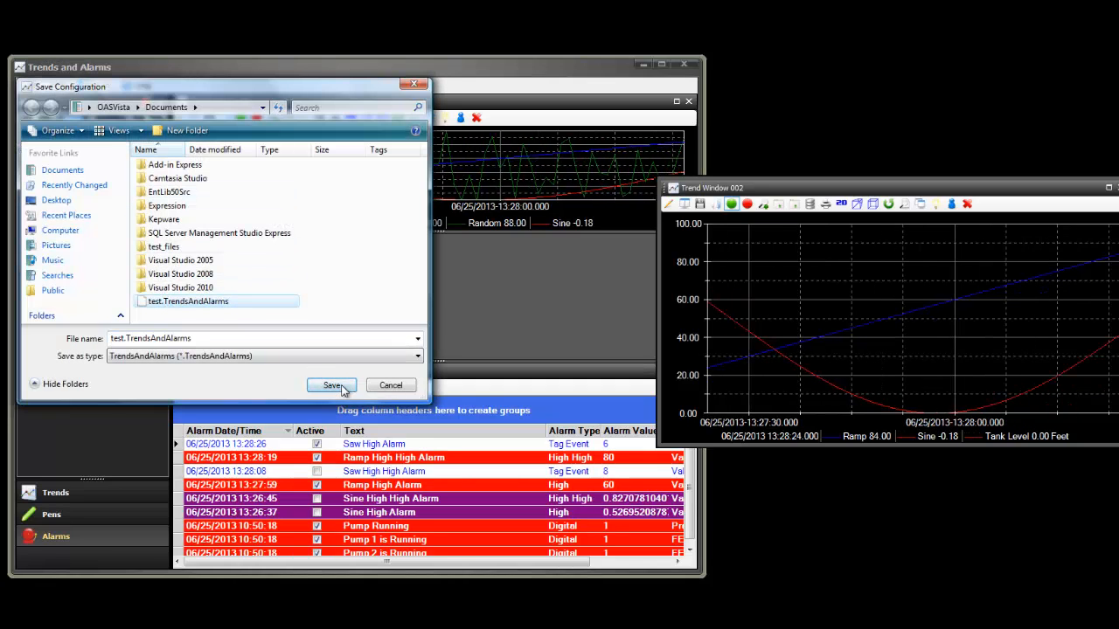
click(629, 343)
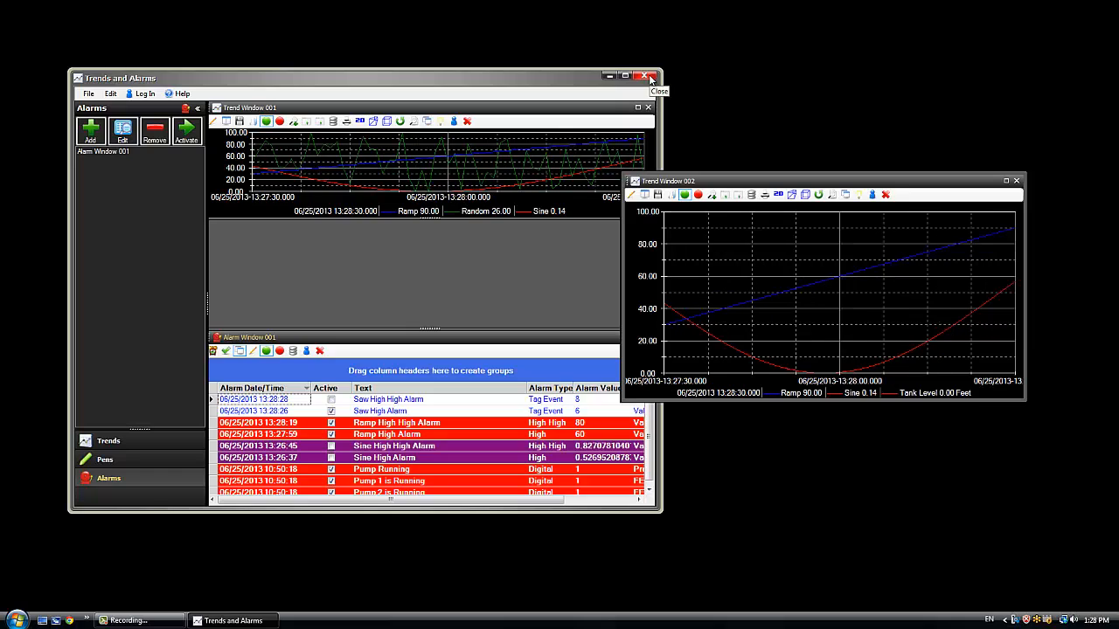
- Close Trends and Alarms and start it again from the OPC Systems.NET program group
click(648, 77)
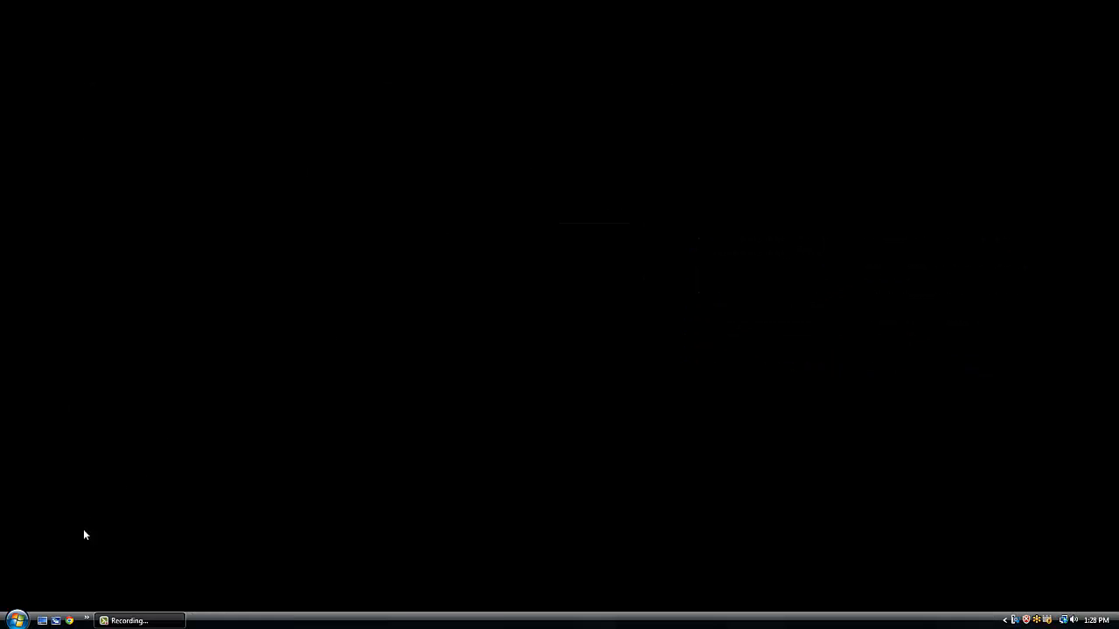
click(17, 620)
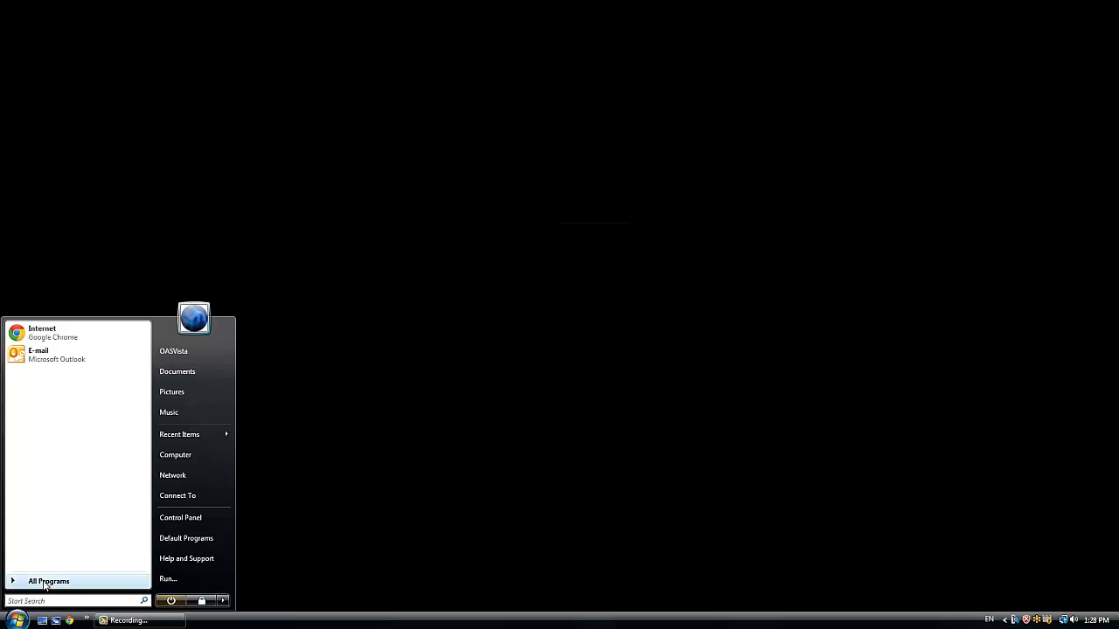
click(44, 583)
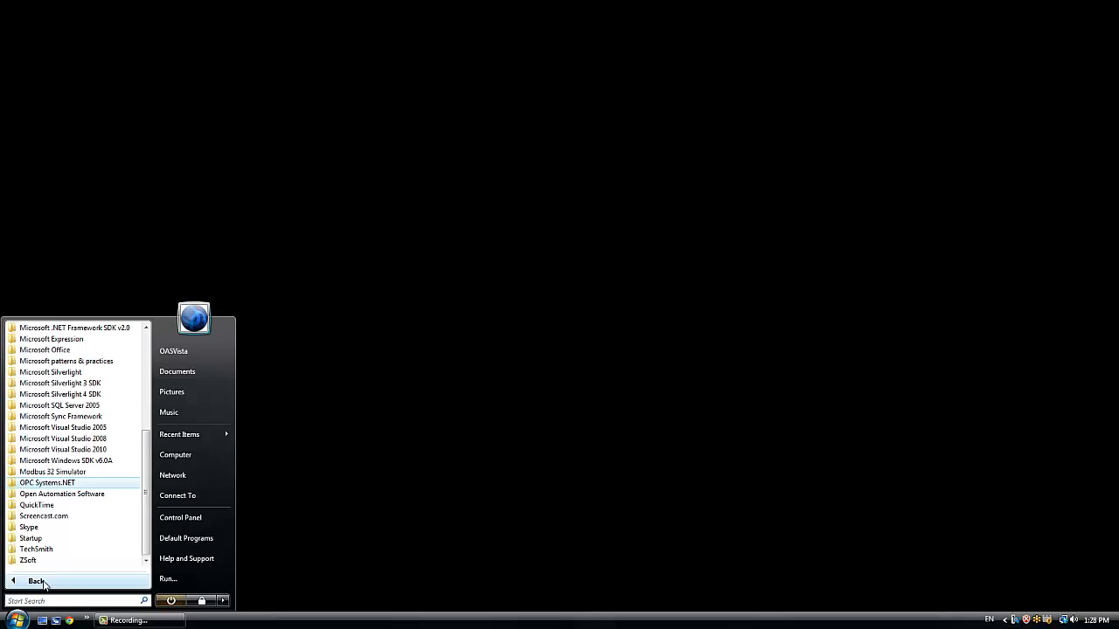
click(70, 485)
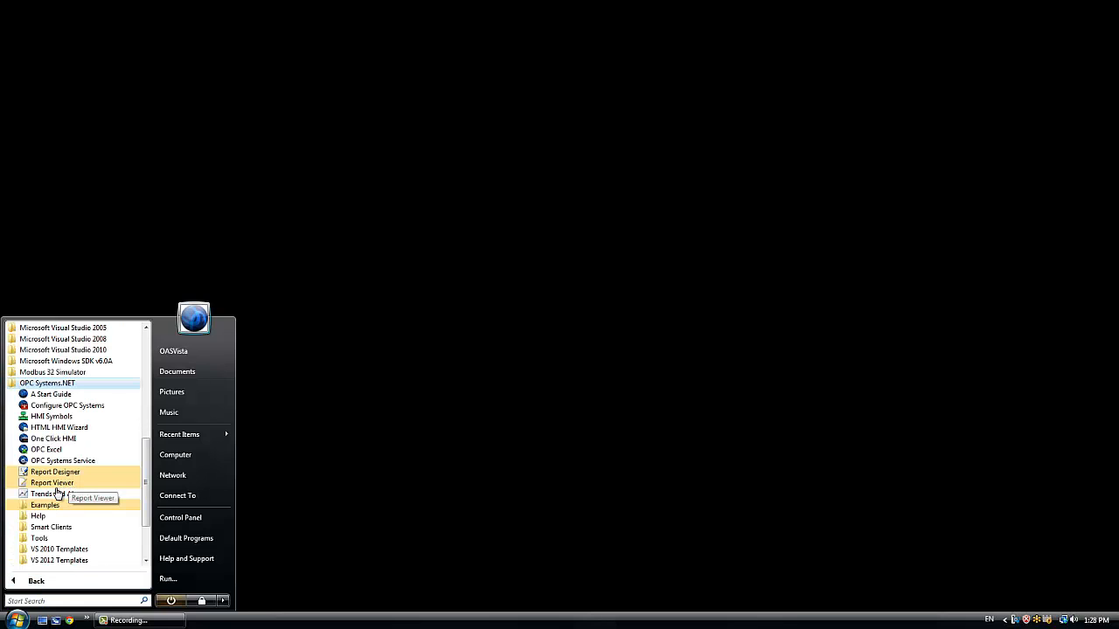
click(45, 494)
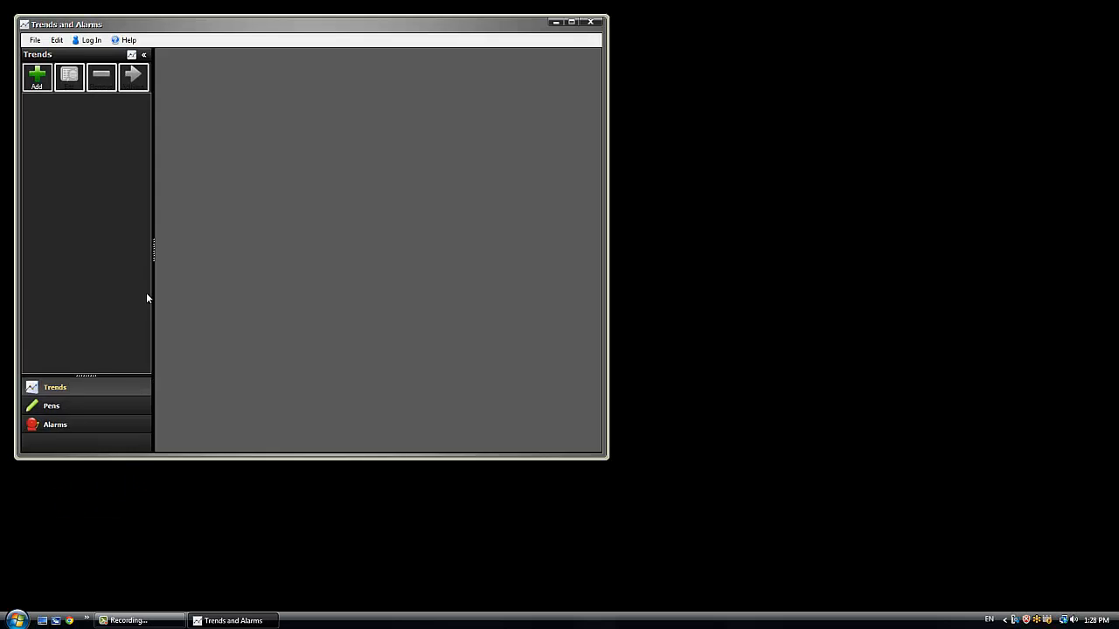
- Open the saved test.TrendsAndAlarms configuration
click(35, 40)
click(49, 64)
click(168, 224)
click(285, 296)
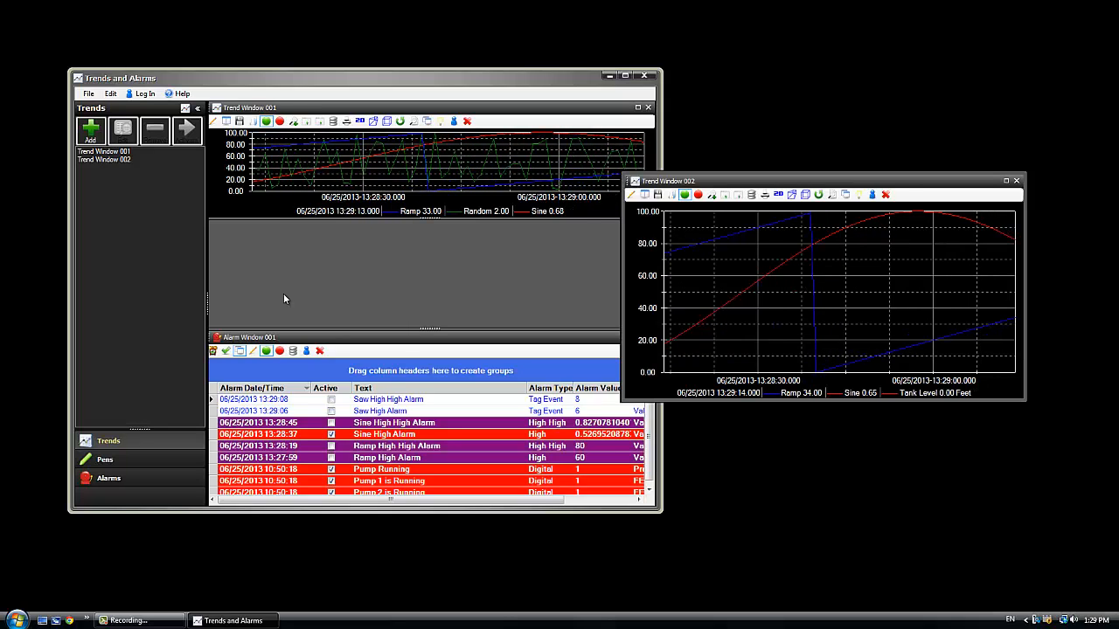
- Dock Trend Window 002 between Trend Window 001 and Alarm Window 001
click(657, 196)
drag(657, 196, 434, 261)
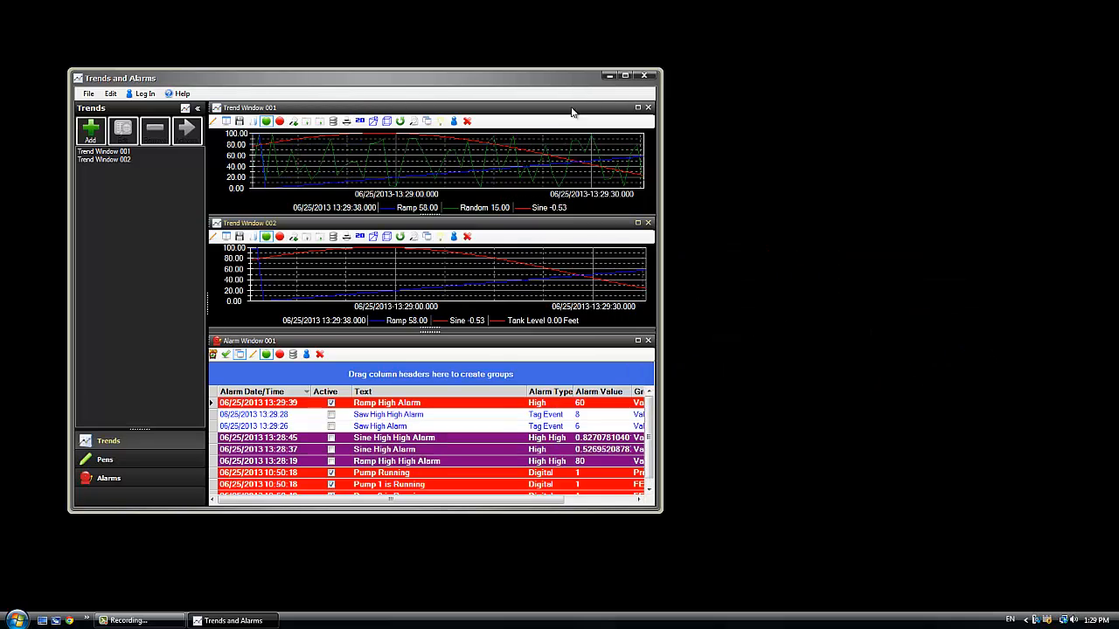
click(650, 79)
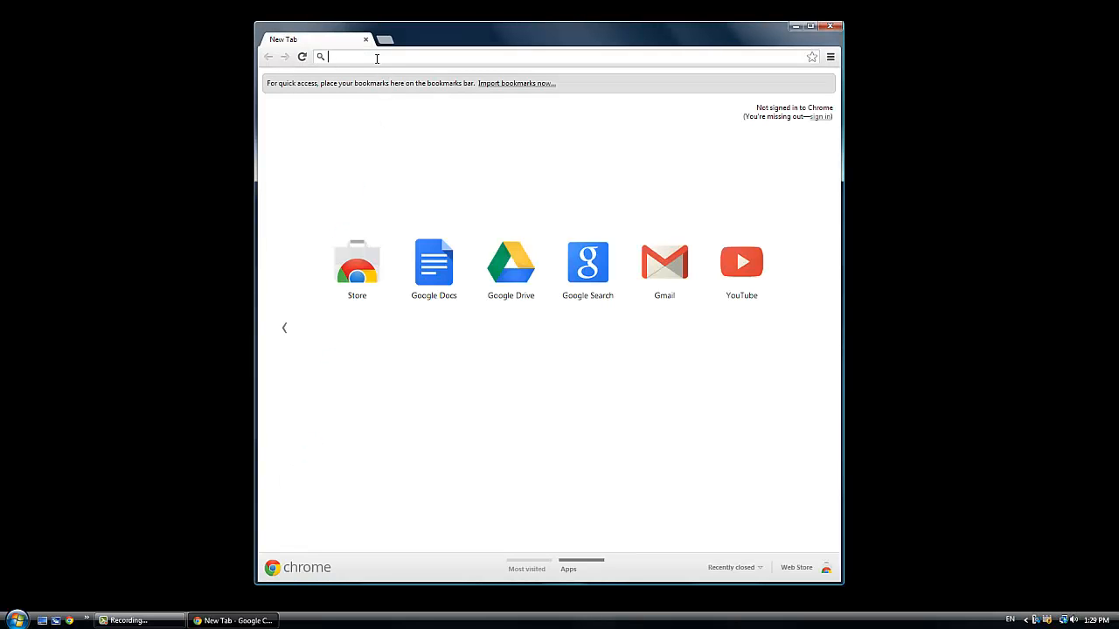
text(www.opcsystems.com)
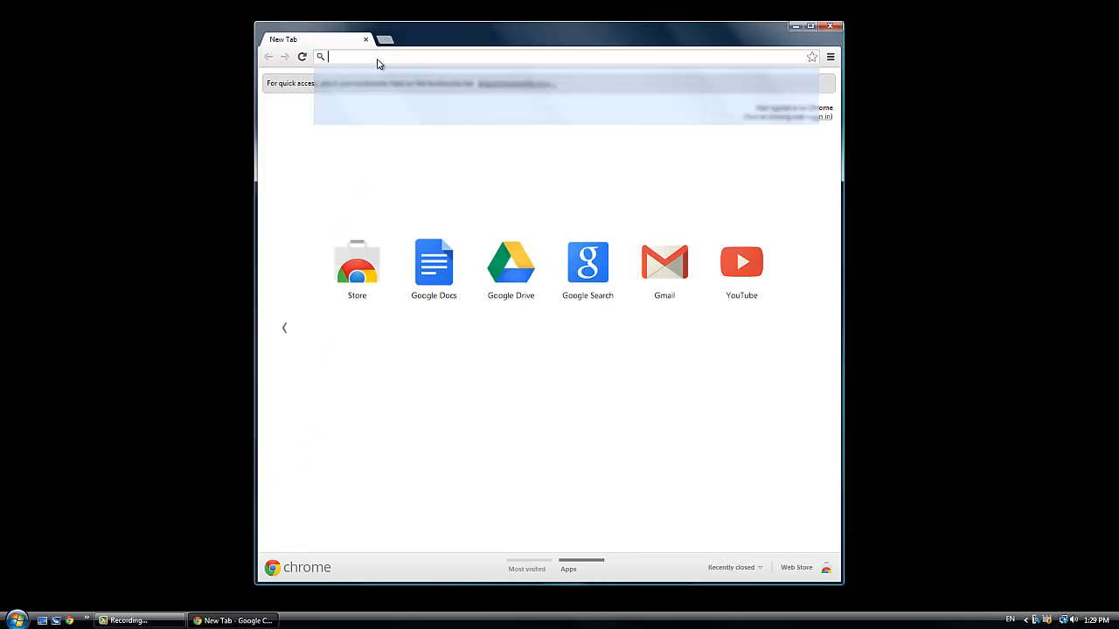
key(Return)
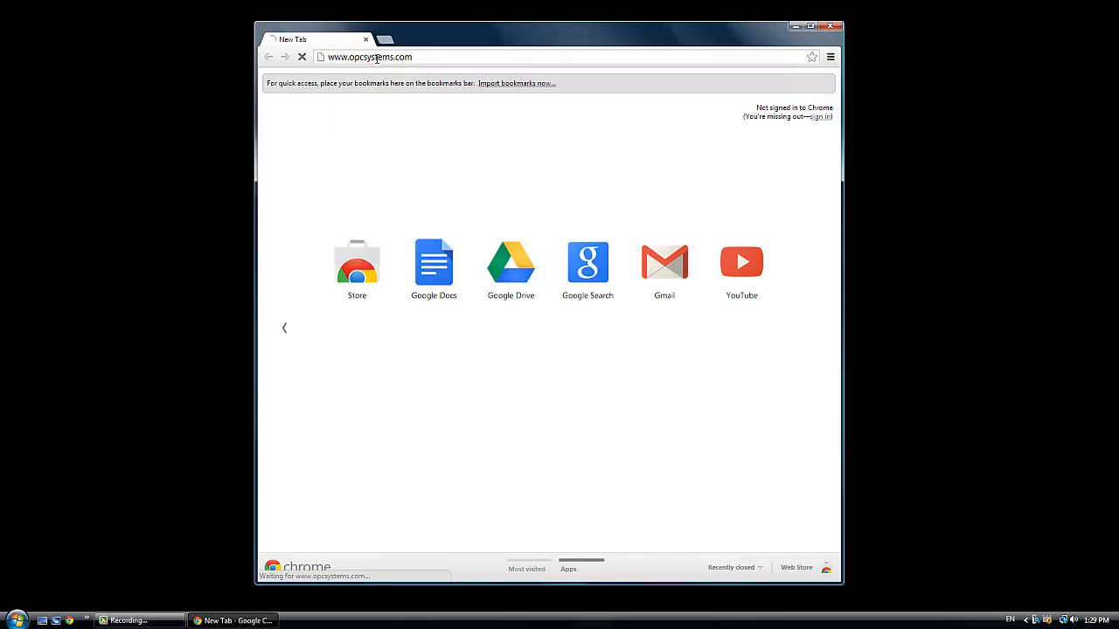
- View the website's Contact page and open its Training page
mouse_move(816, 146)
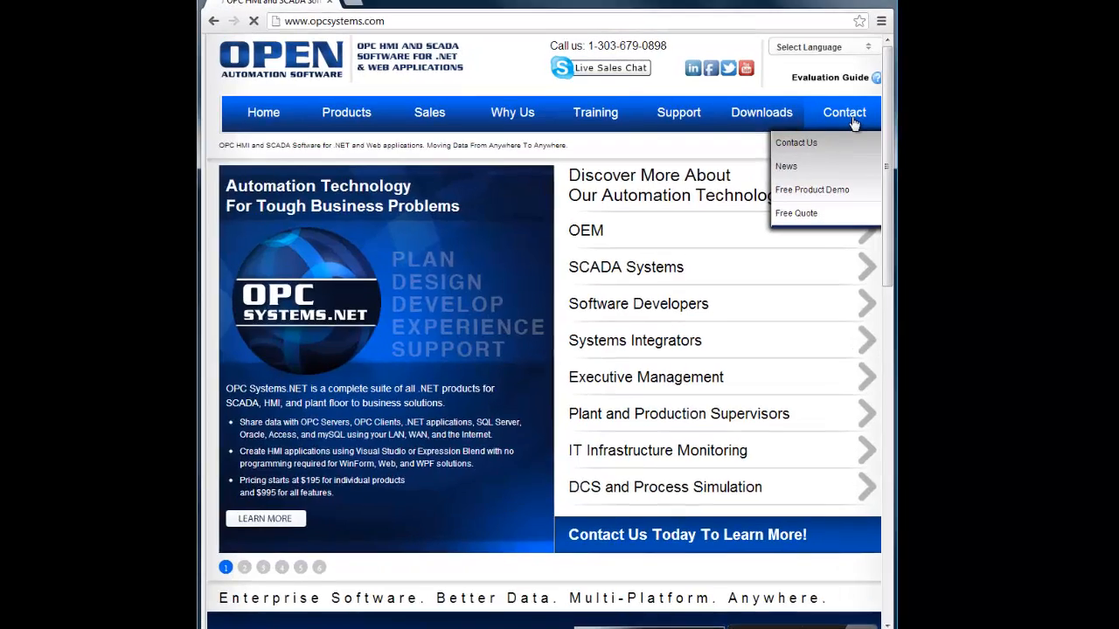
click(852, 122)
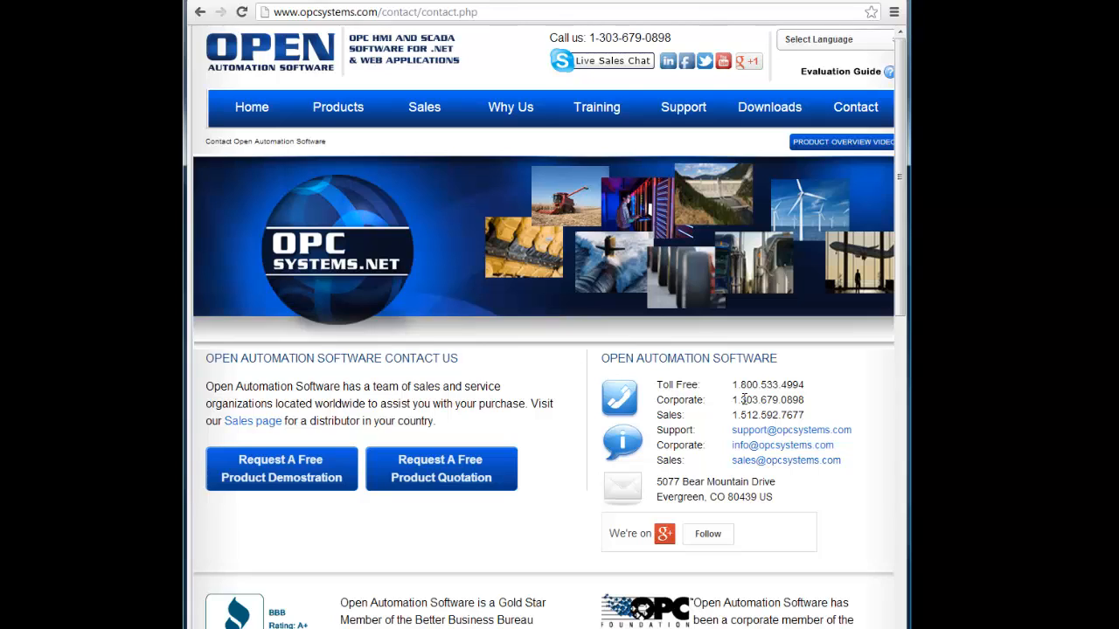
click(605, 124)
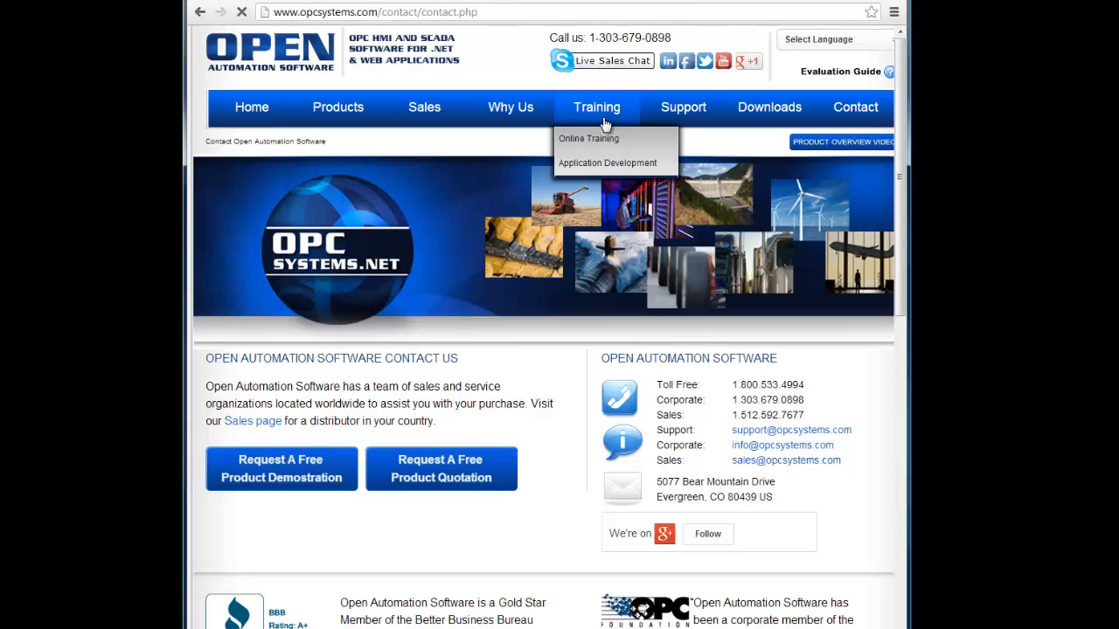